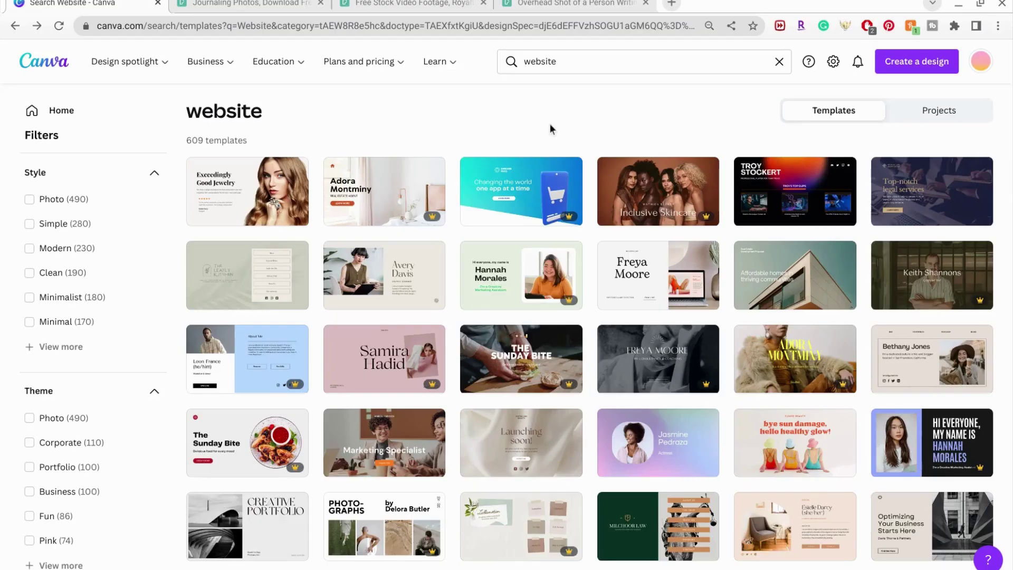
Dismiss the website search suggestions and open the 'Find your bliss' wellness template's options
left_click(609, 61)
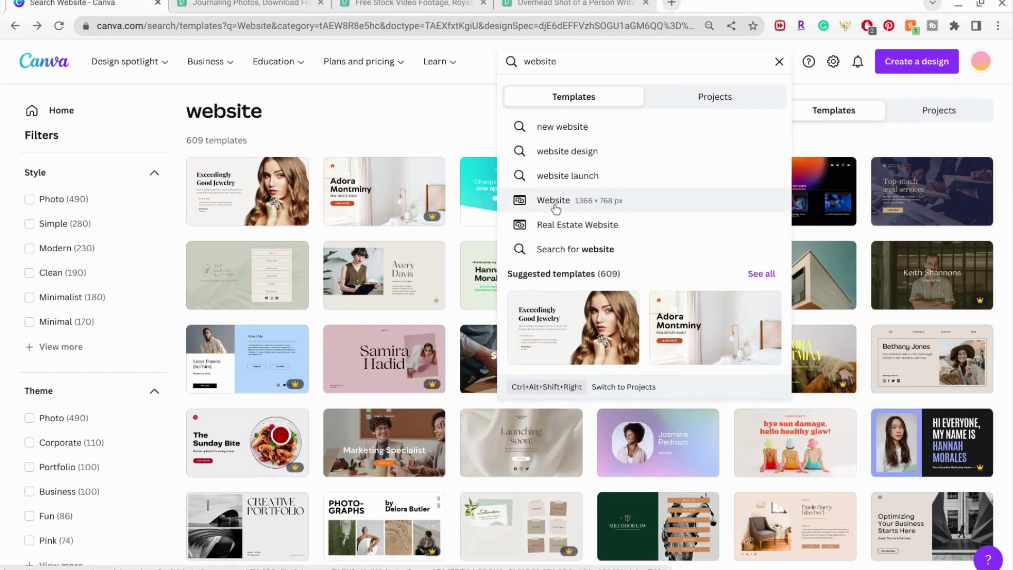
left_click(447, 129)
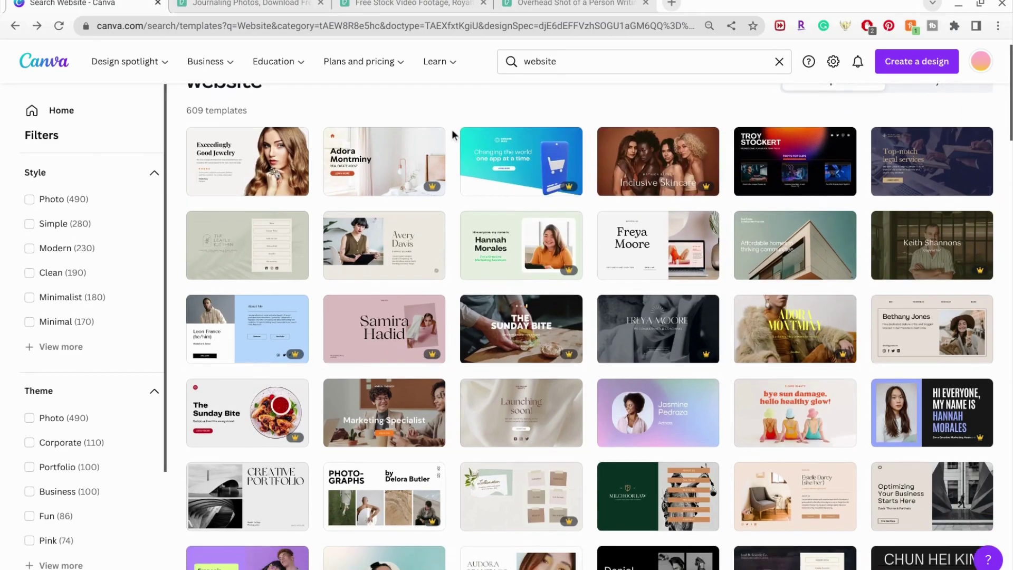
scroll(452, 129, "down", 3)
scroll(452, 133, "down", 4)
scroll(452, 133, "down", 3)
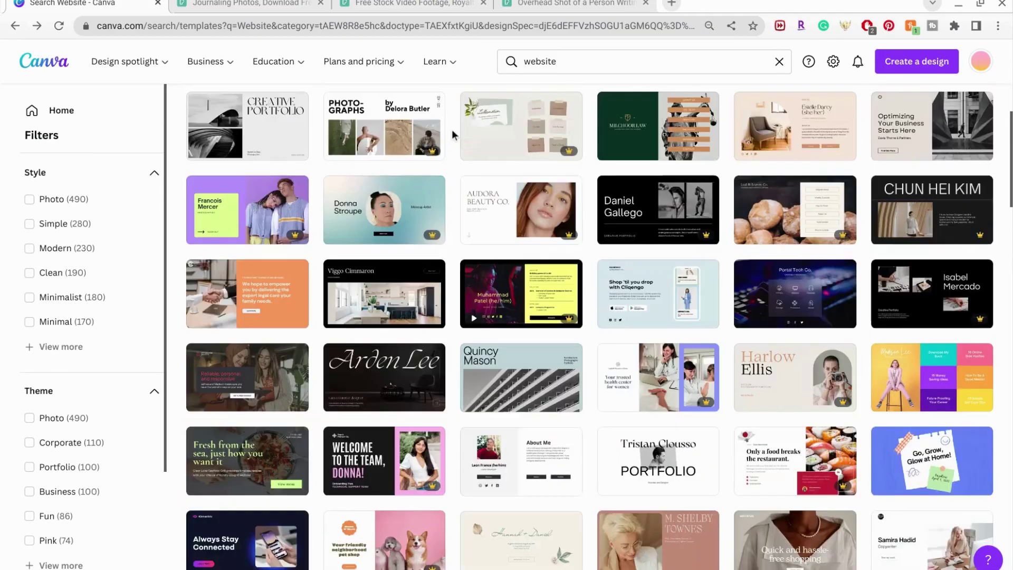
scroll(452, 133, "down", 3)
scroll(453, 133, "down", 3)
scroll(453, 129, "down", 2)
scroll(452, 130, "down", 2)
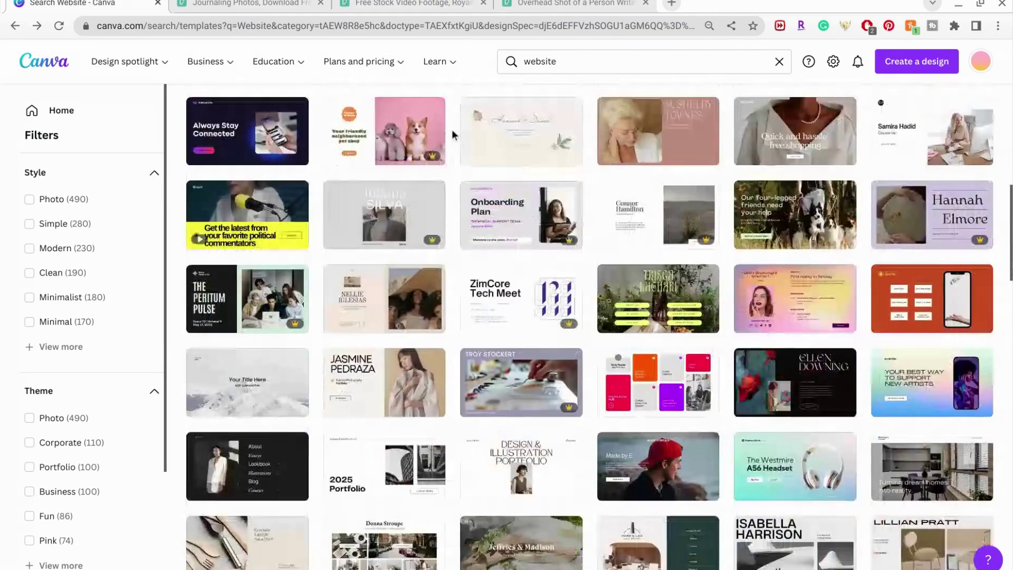
scroll(452, 129, "down", 2)
scroll(452, 128, "down", 2)
scroll(452, 134, "down", 3)
scroll(452, 133, "down", 2)
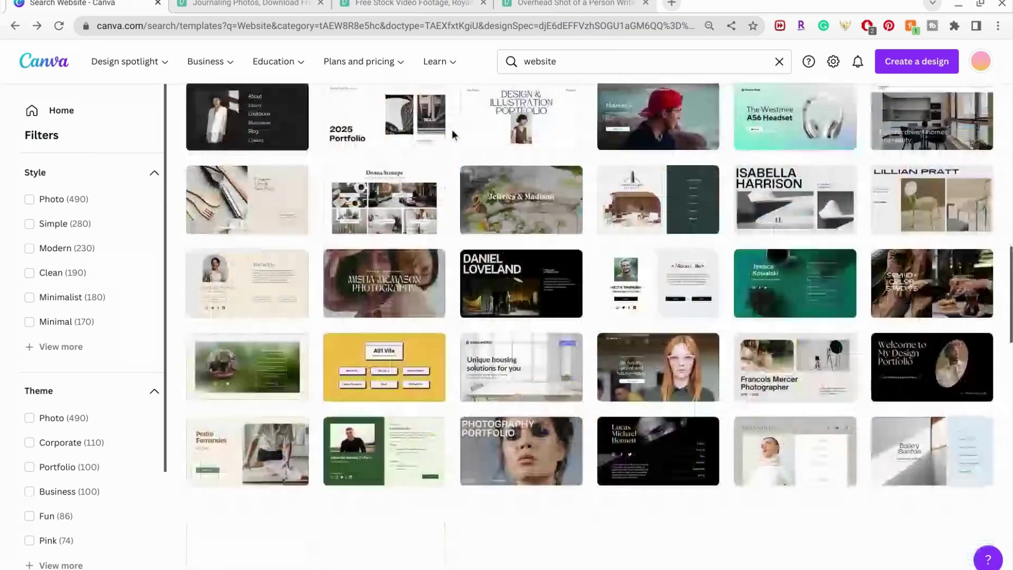
scroll(452, 133, "down", 2)
scroll(452, 133, "down", 2)
scroll(452, 133, "down", 2)
scroll(452, 133, "down", 2)
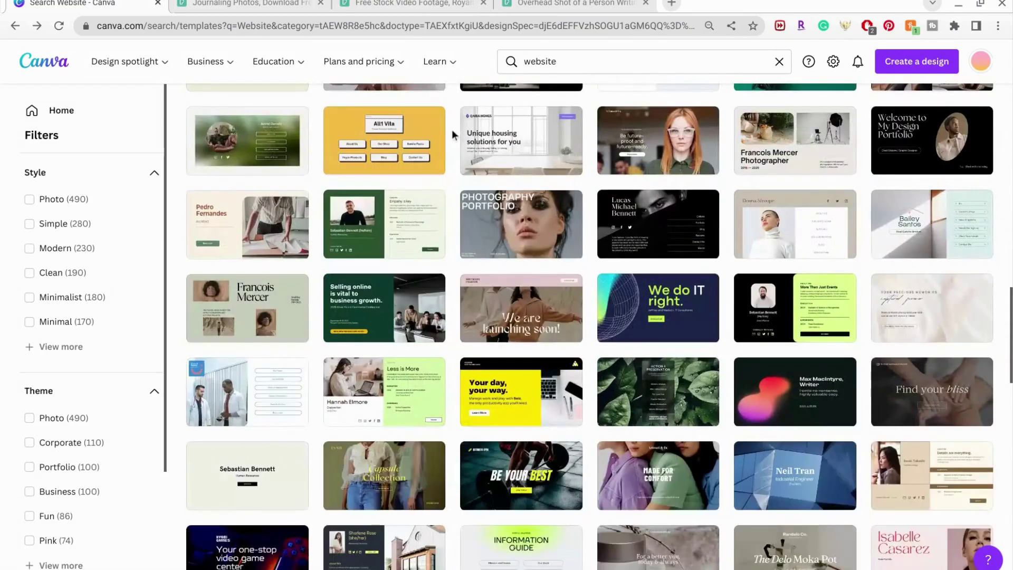
scroll(712, 317, "down", 1)
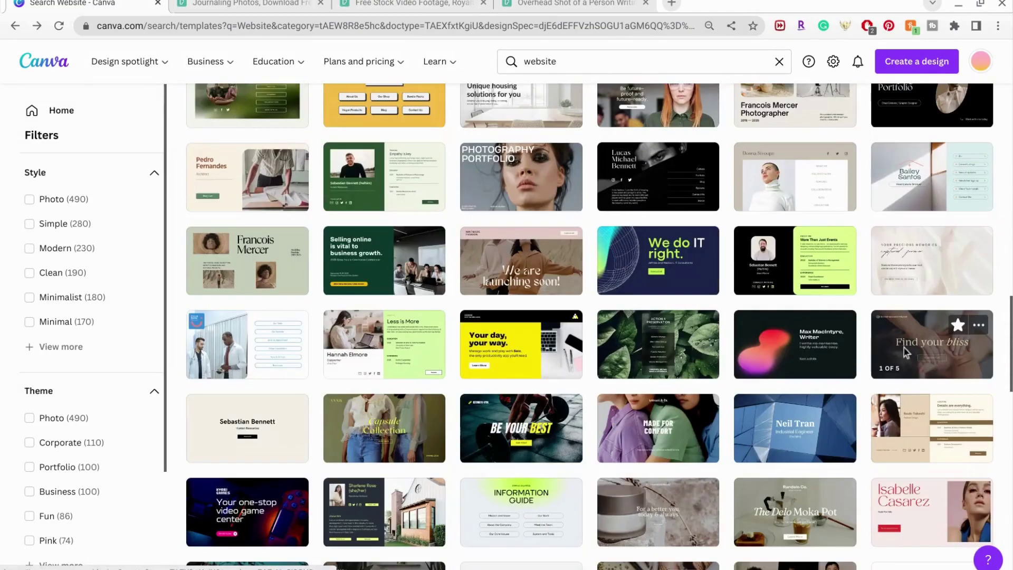
left_click(979, 325)
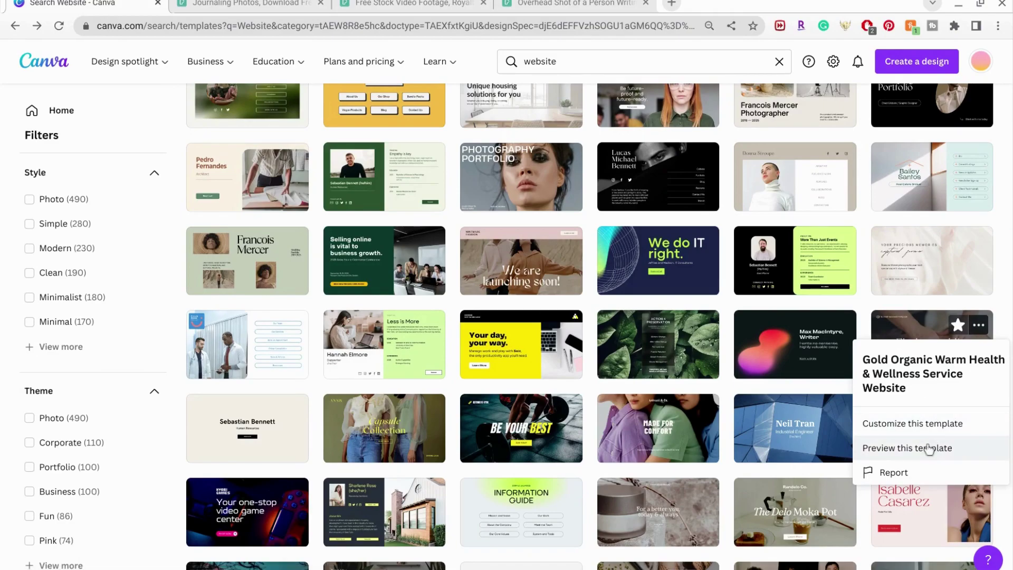
Preview the Gold Organic Warm Health & Wellness Service Website template from its card menu
left_click(907, 447)
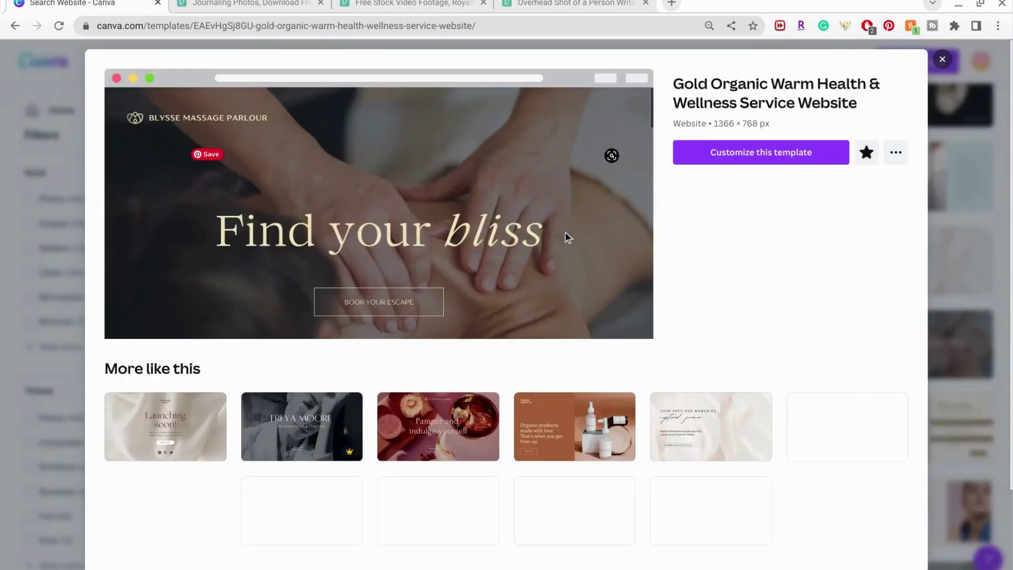
scroll(567, 206, "down", 1)
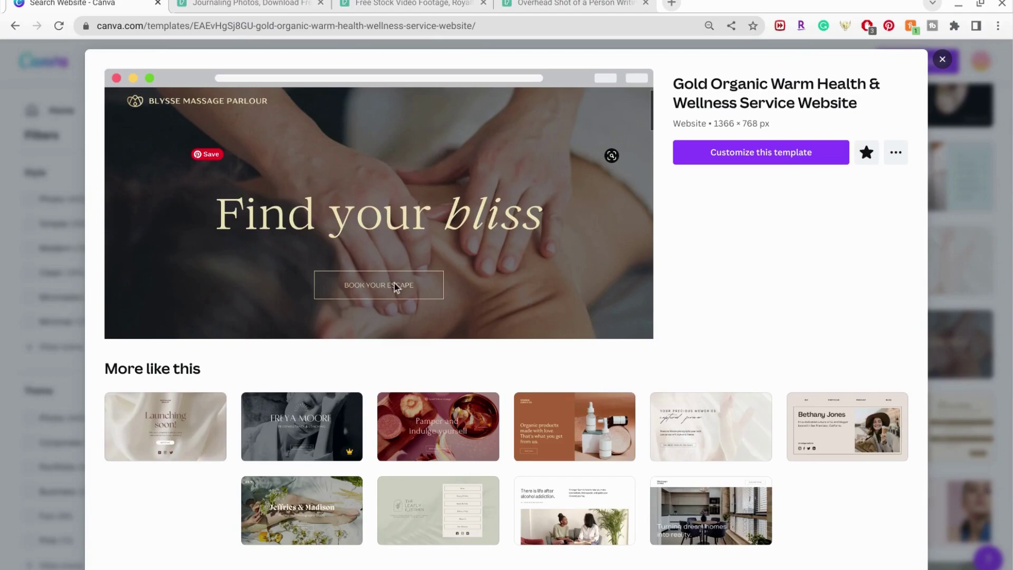
scroll(413, 261, "down", 3)
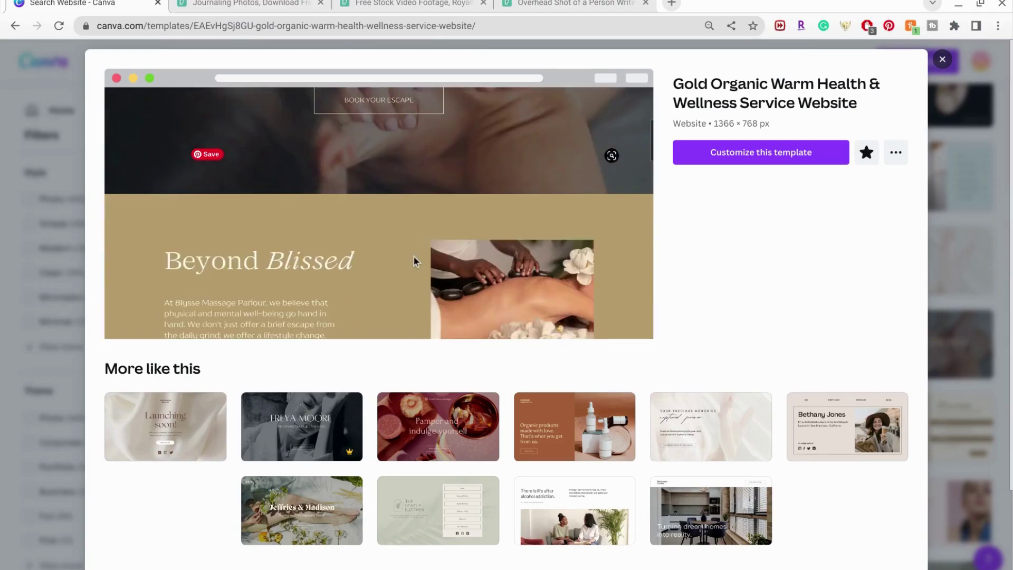
scroll(413, 260, "down", 3)
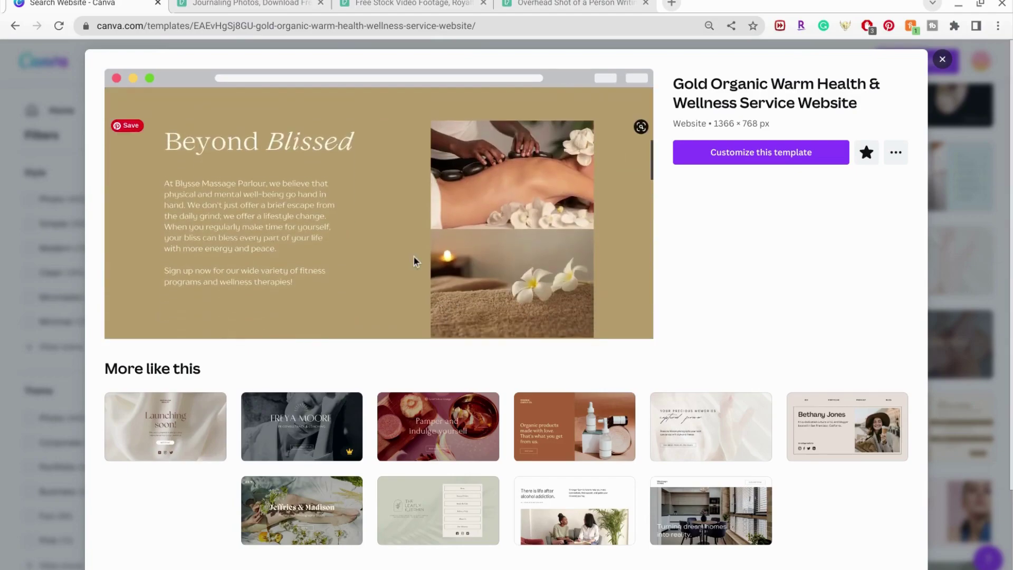
scroll(451, 222, "down", 2)
scroll(451, 222, "down", 2)
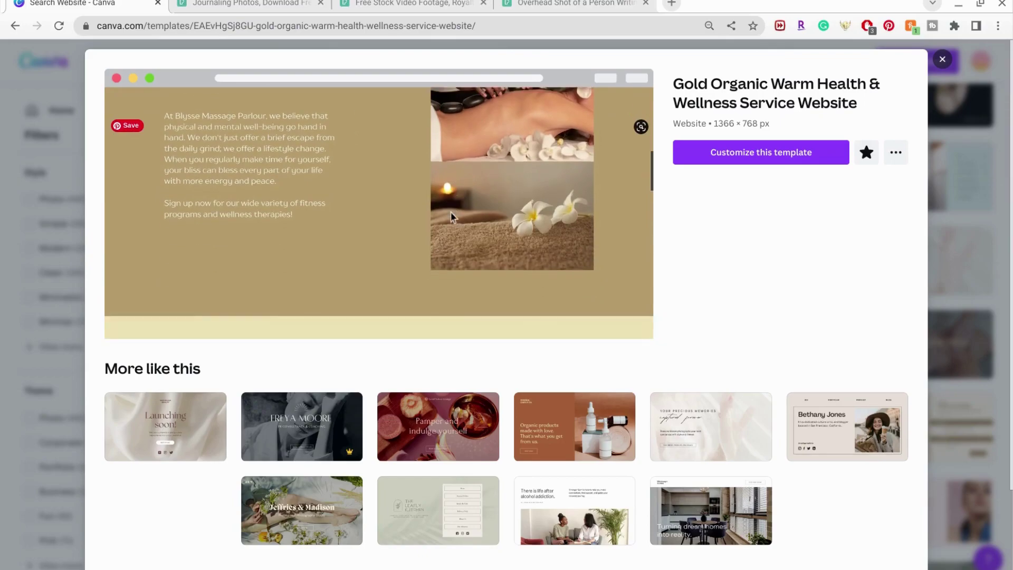
scroll(450, 222, "down", 2)
scroll(452, 215, "down", 2)
scroll(452, 216, "down", 2)
scroll(453, 216, "down", 2)
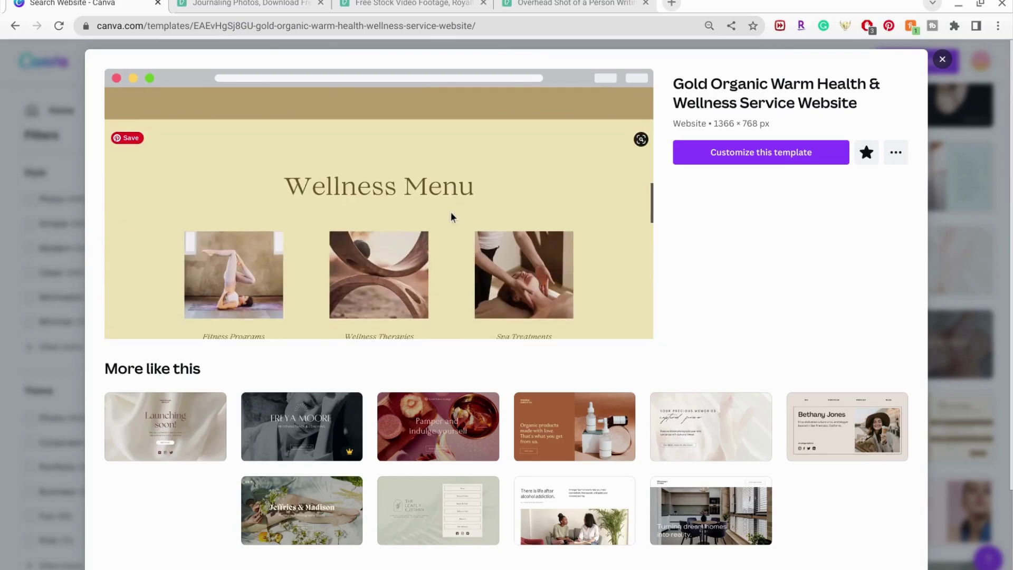
scroll(453, 216, "down", 2)
scroll(452, 216, "down", 1)
scroll(451, 217, "down", 1)
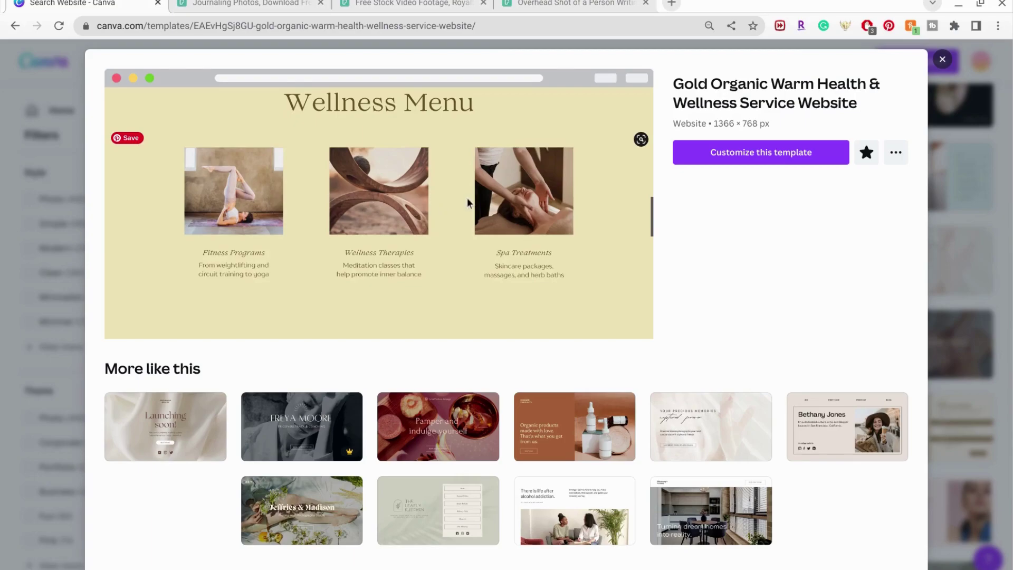
scroll(468, 203, "down", 3)
scroll(468, 203, "down", 3)
scroll(468, 203, "down", 2)
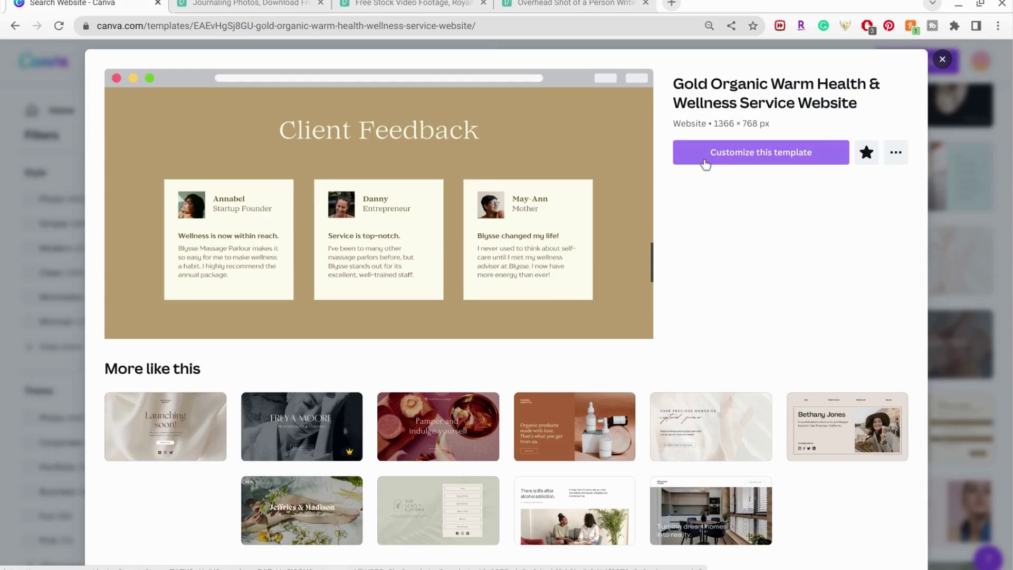
Customize the wellness template and replace the BLYSSE MASSAGE PARLOUR brand with PEACEFULPRESENCE NOTEBOOKS
left_click(706, 159)
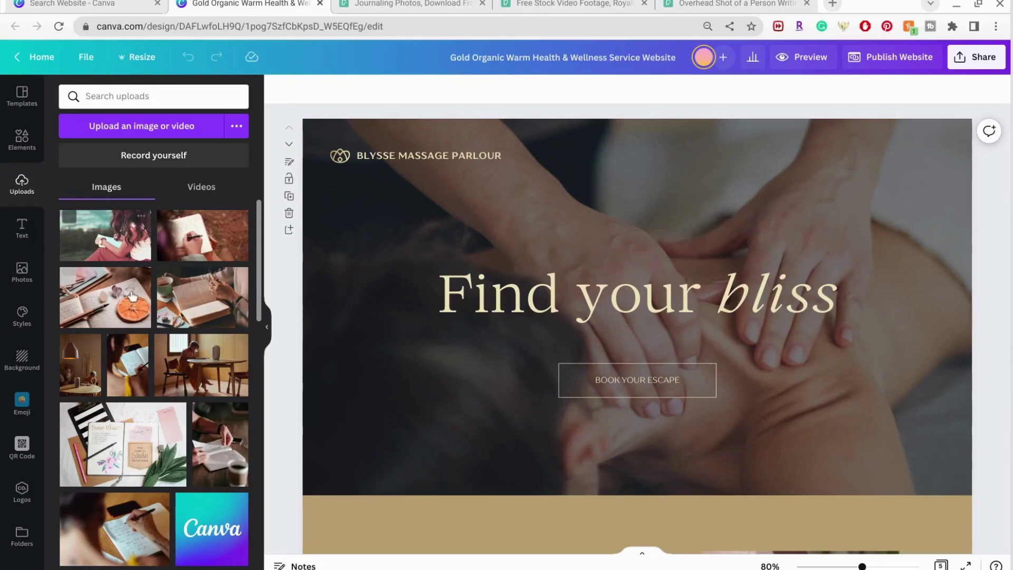
mouse_move(202, 297)
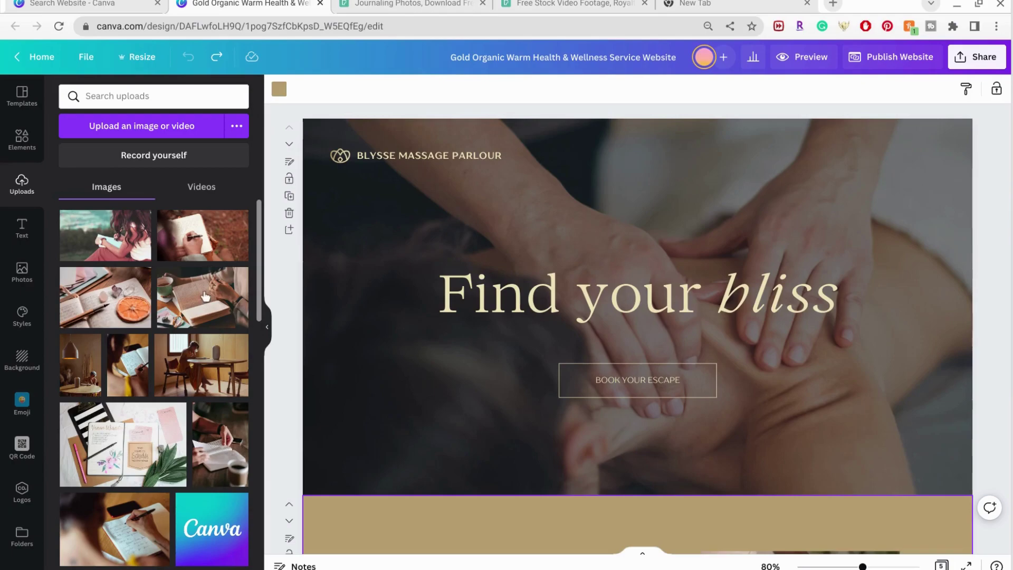
double_click(420, 157)
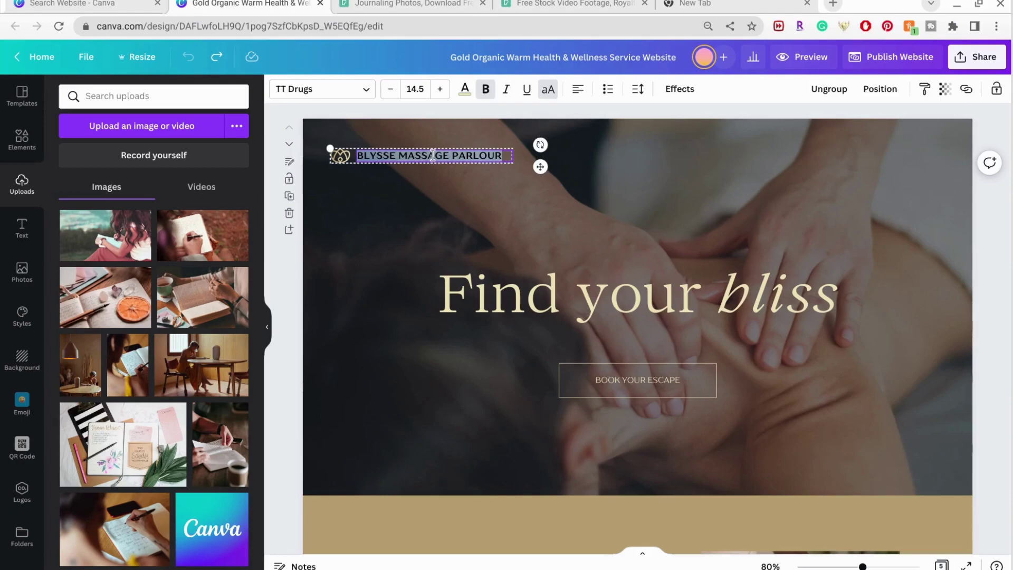
type("PEACEFU")
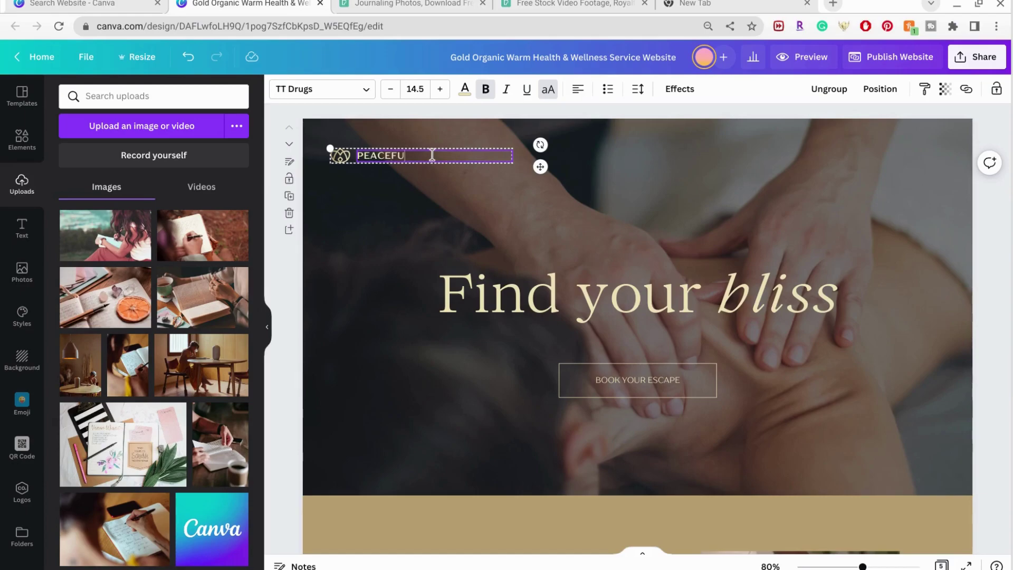
type("LPRESE")
type("NCE NOTEBOOKS")
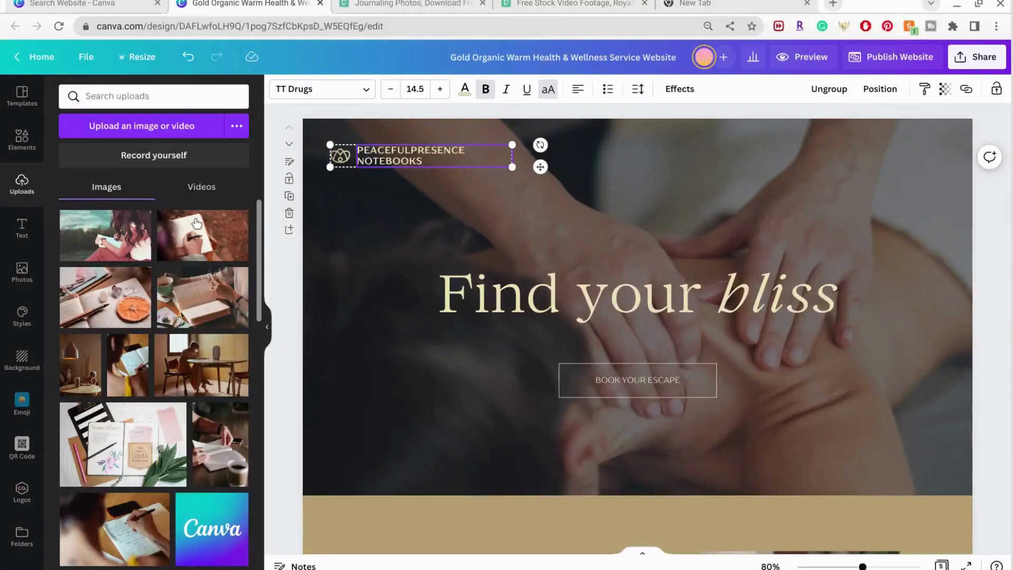
Place the 20-second journaling video on the hero and delete the massage background photo
left_click(194, 189)
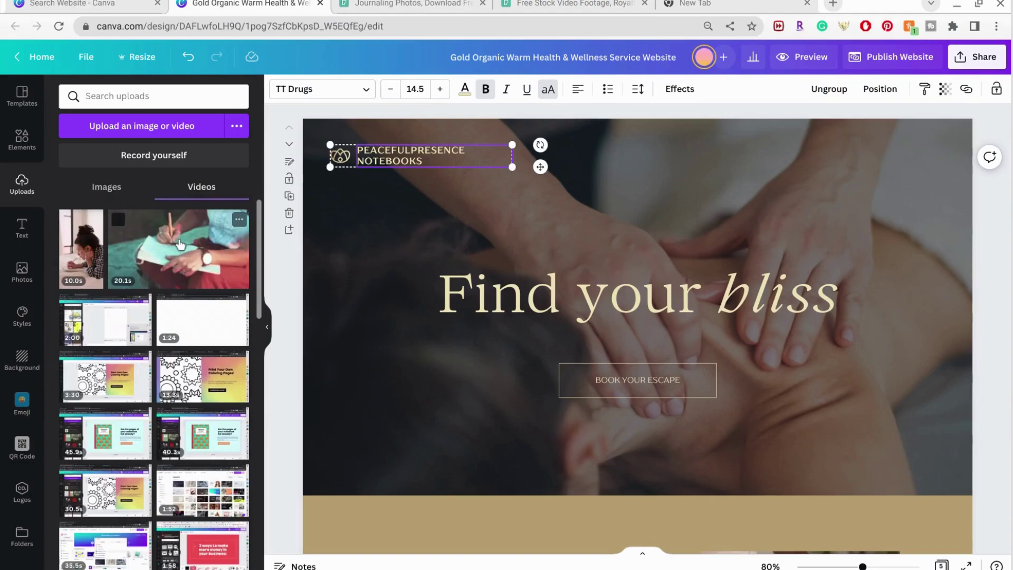
left_click_drag(179, 244, 390, 233)
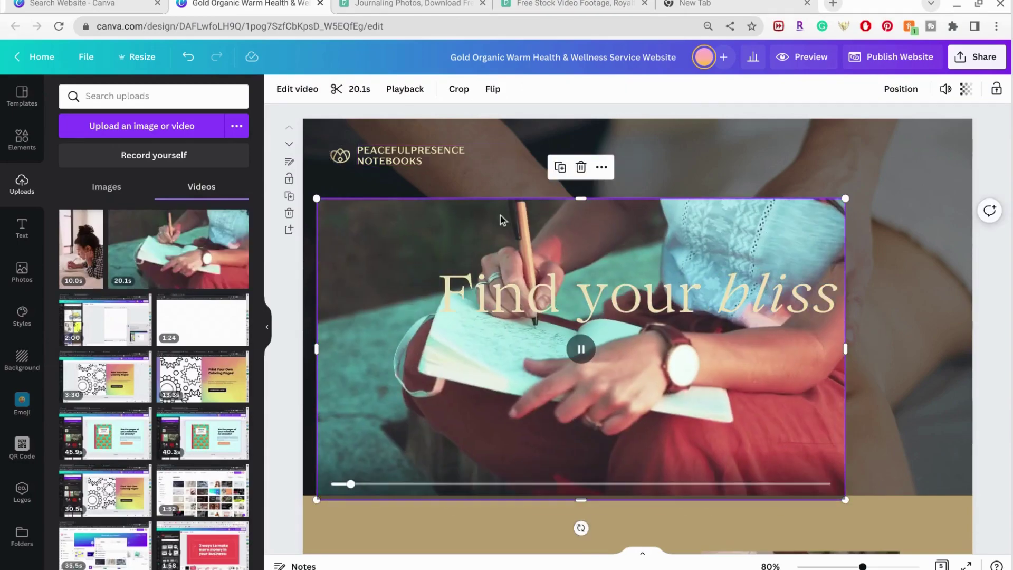
left_click(785, 169)
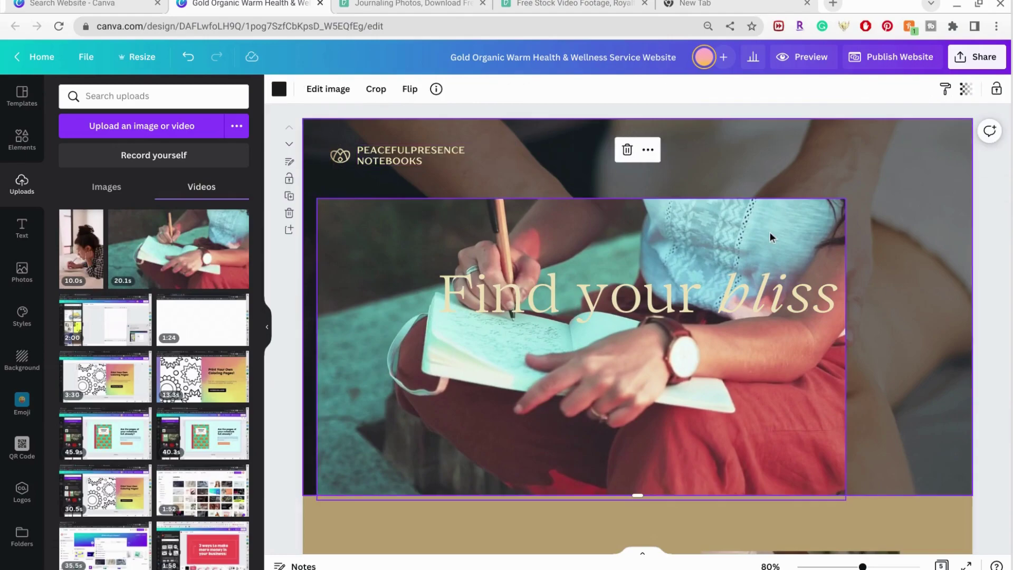
left_click_drag(767, 228, 758, 165)
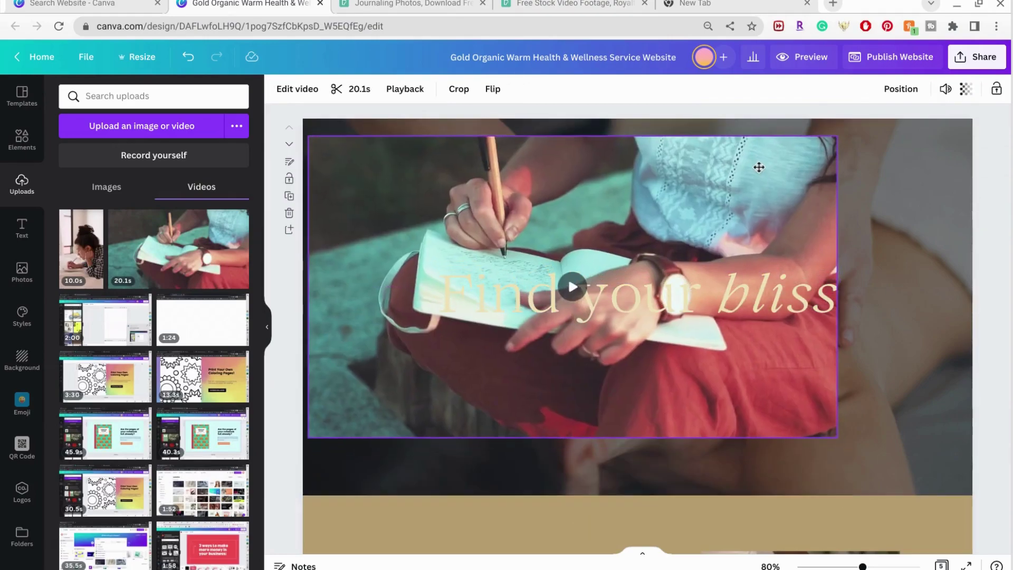
left_click(844, 190)
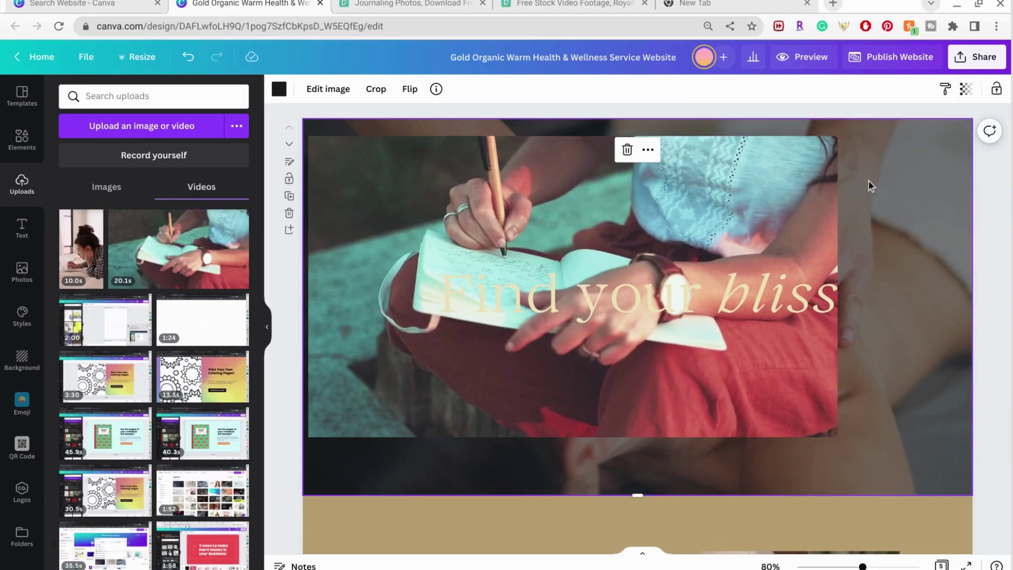
key("Delete")
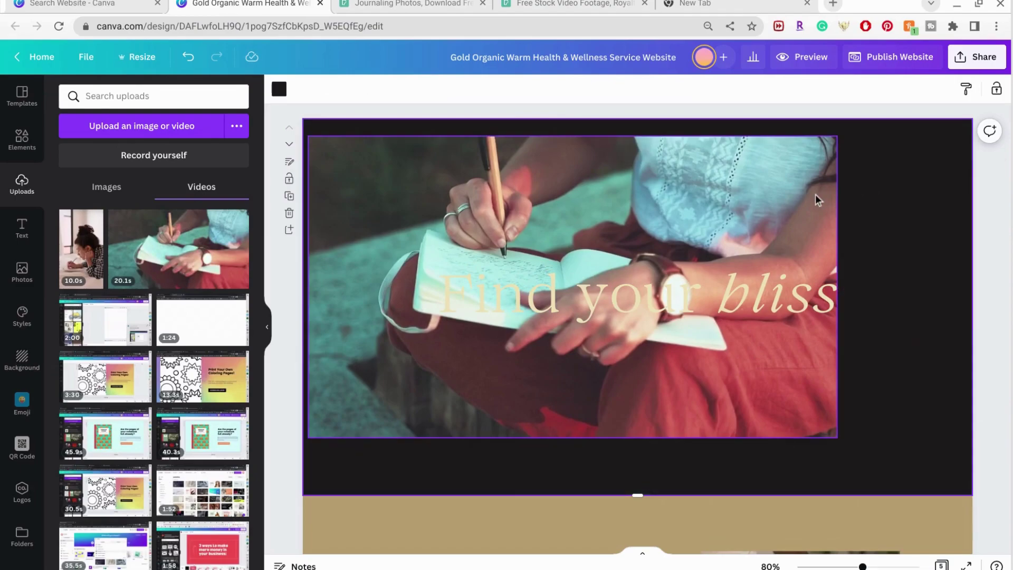
Enlarge the video to fill the hero, send it behind the text, and play it
left_click_drag(811, 183, 801, 158)
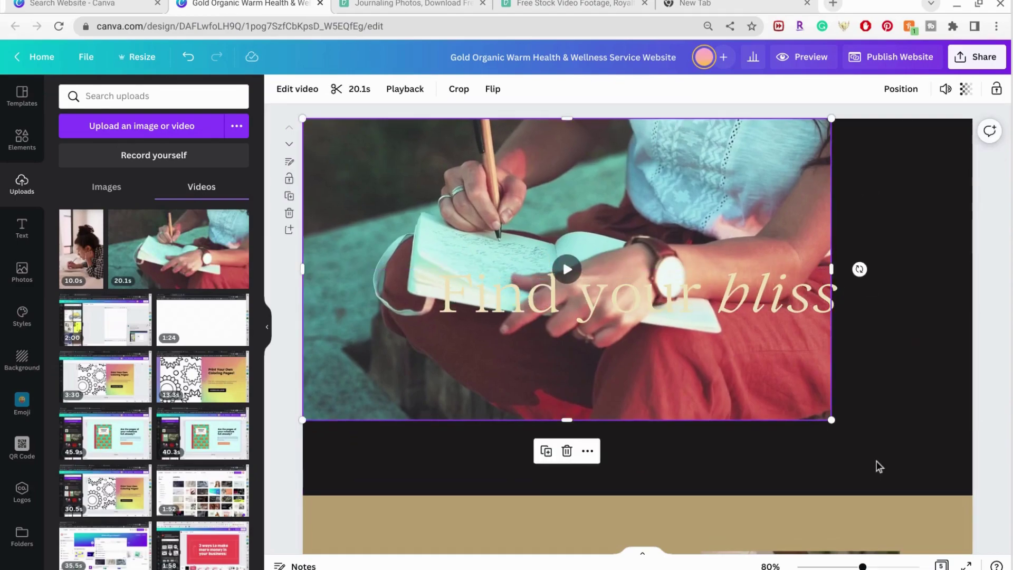
left_click_drag(829, 420, 988, 465)
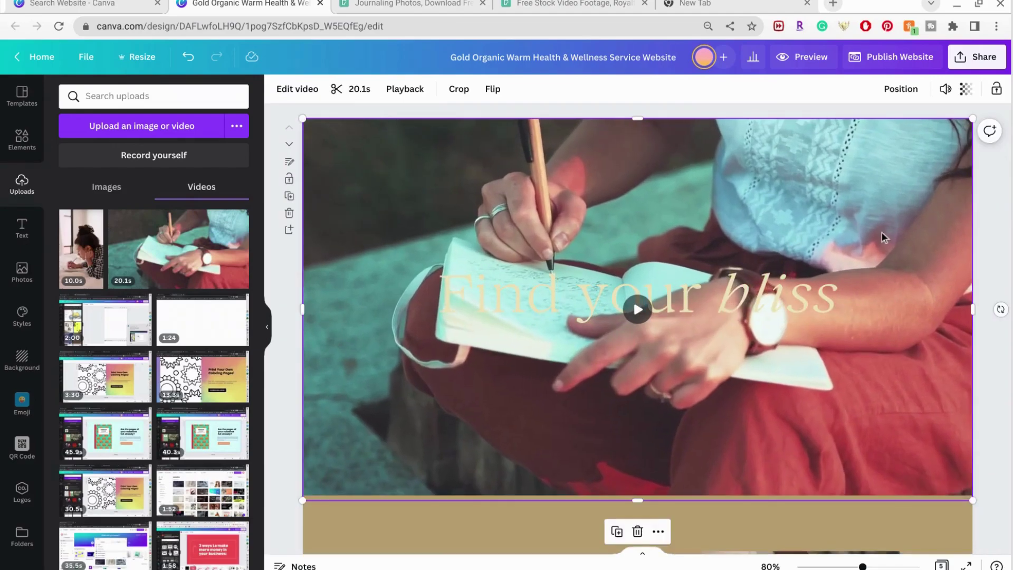
right_click(890, 150)
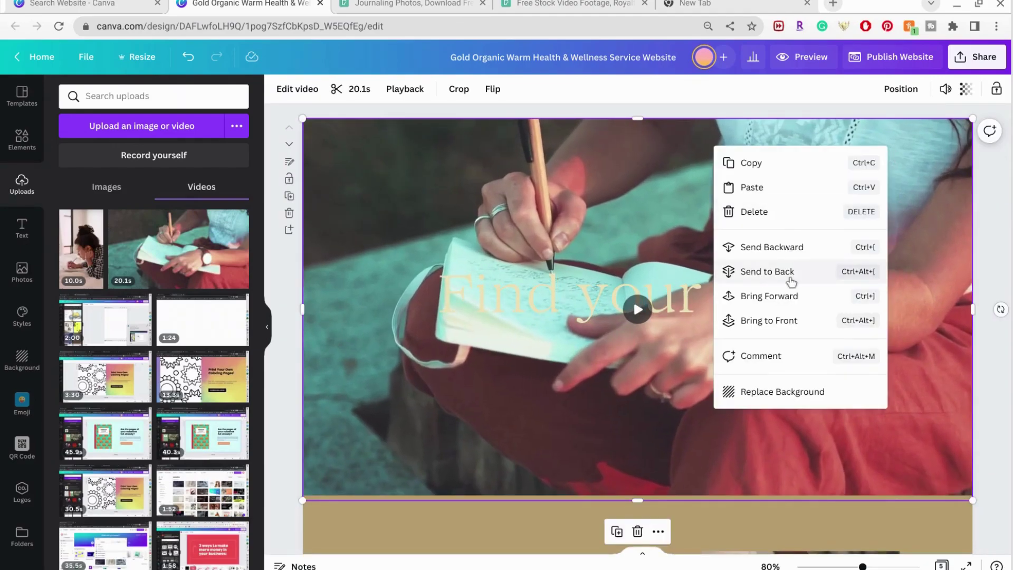
left_click(793, 278)
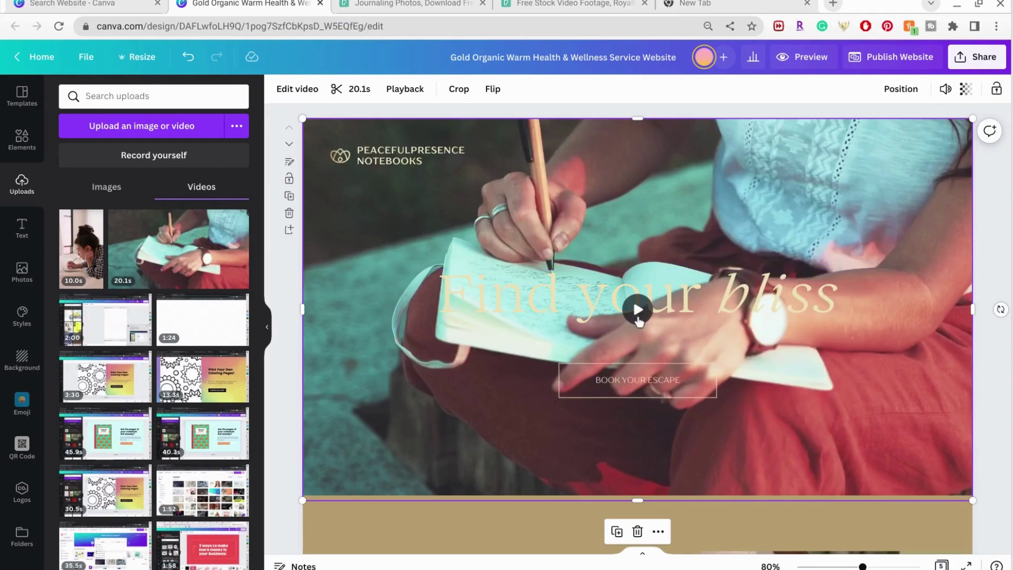
left_click(638, 311)
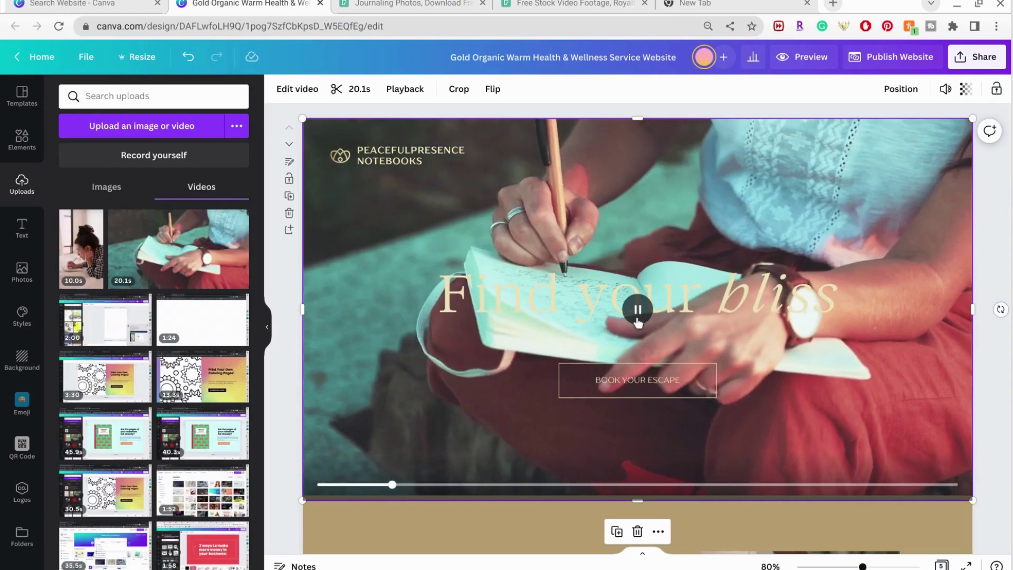
Stop the video, retype the heading as 'Practice Gratitude Daily', and italicize 'Gratitude'
left_click(636, 317)
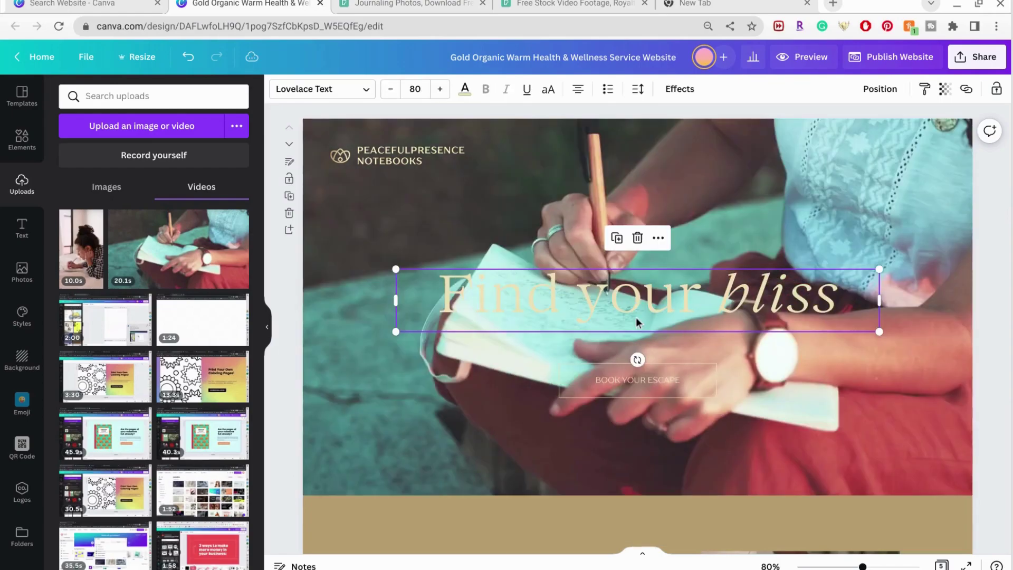
double_click(621, 305)
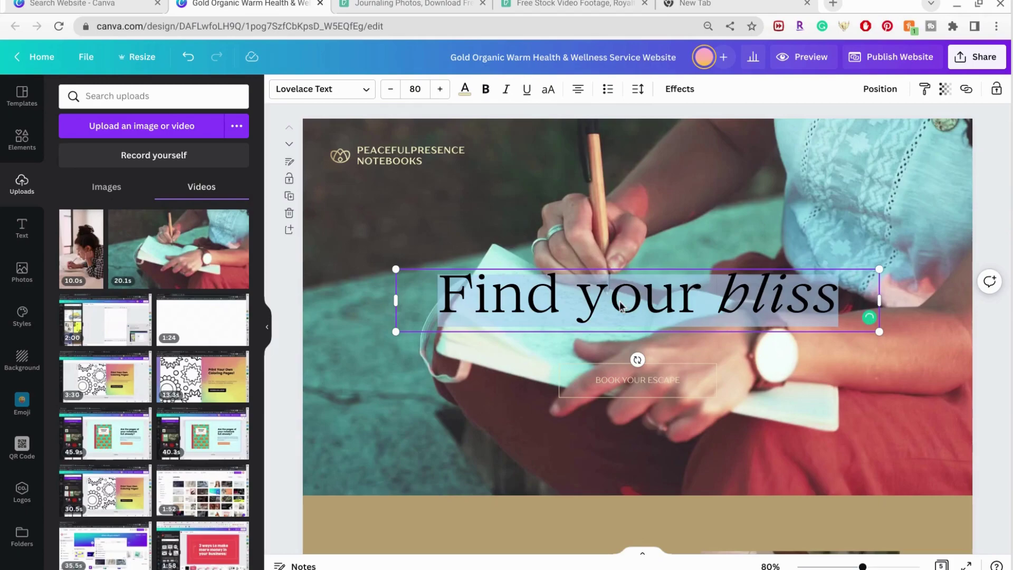
type("Practice")
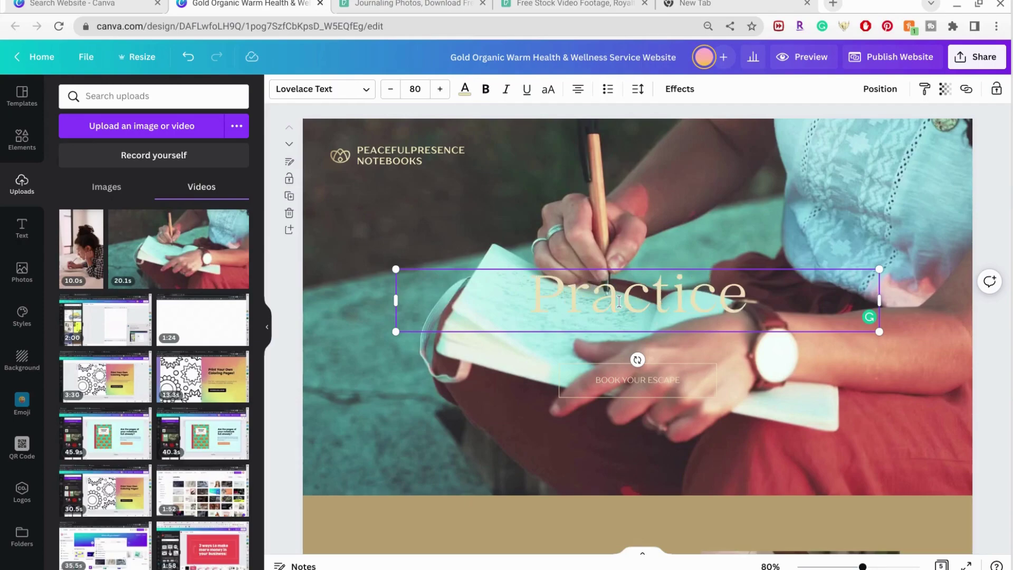
type(" Grati")
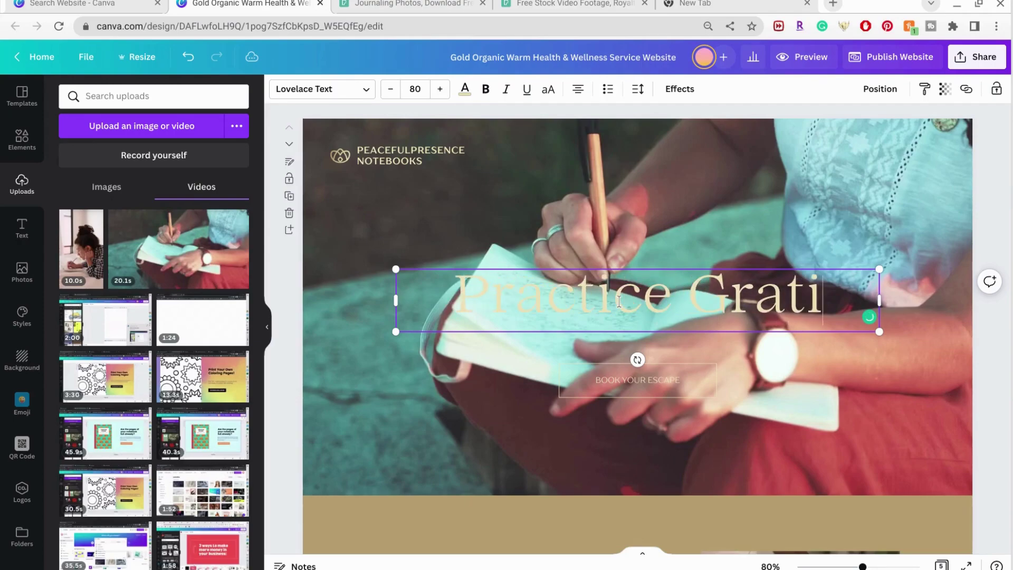
type("tude")
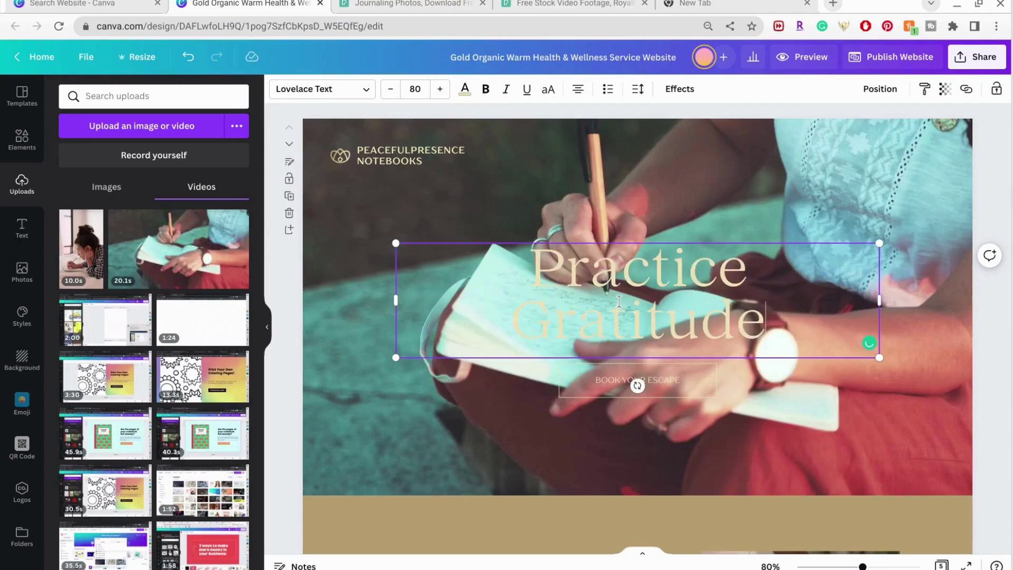
type(" Dauls")
key("BackSpace")
key("BackSpace")
key("BackSpace")
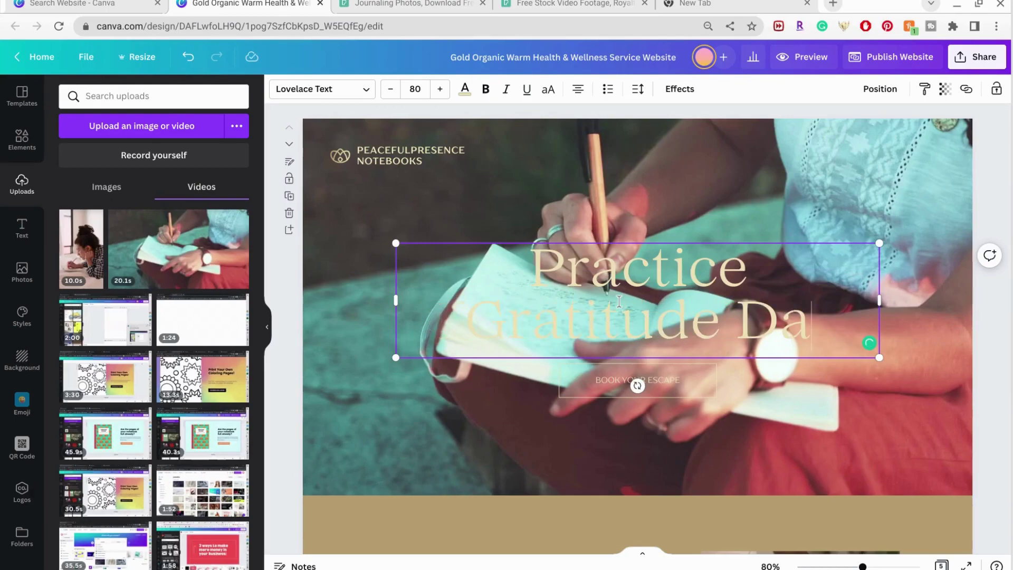
type("ily")
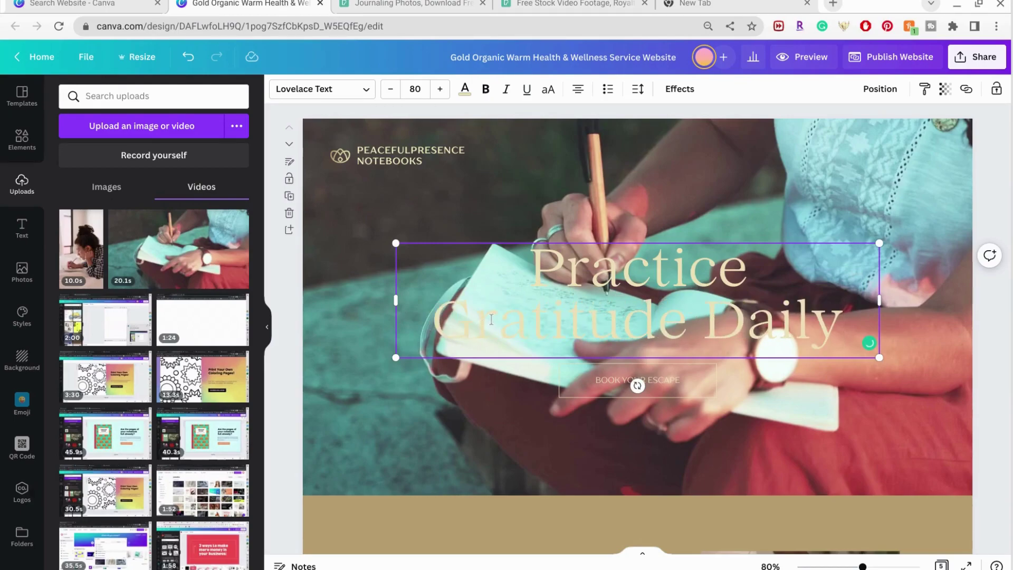
double_click(491, 323)
key("ctrl+i")
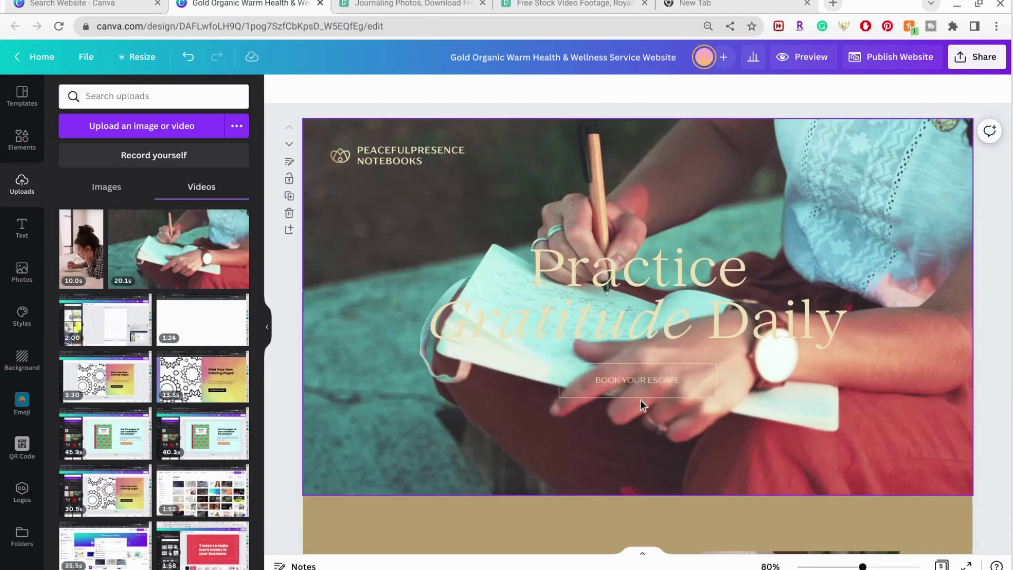
Change the BOOK YOUR ESCAPE button label to a bold 'SHOP NOTEBOOKS'
left_click(644, 381)
left_click(643, 380)
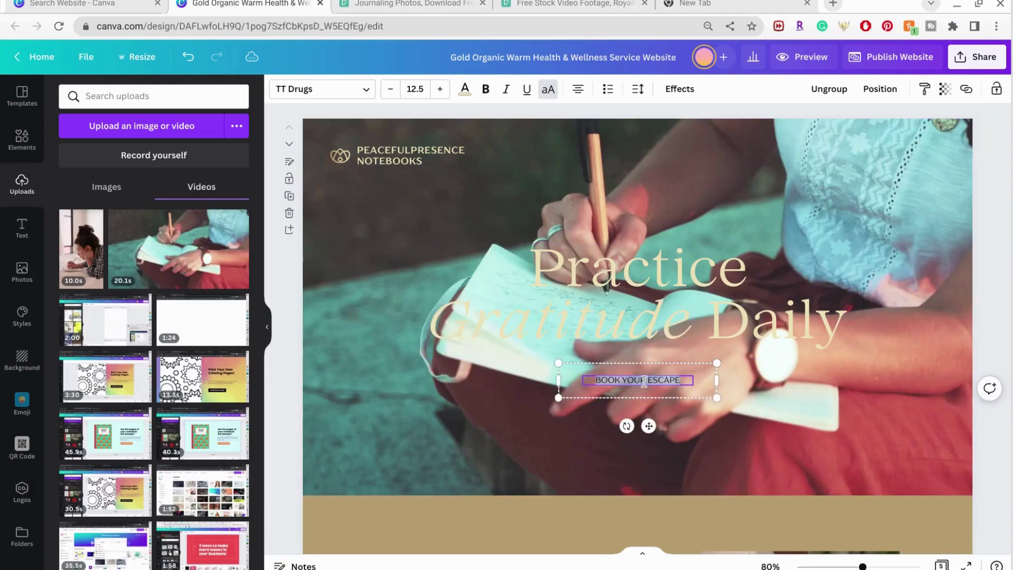
type("SHO")
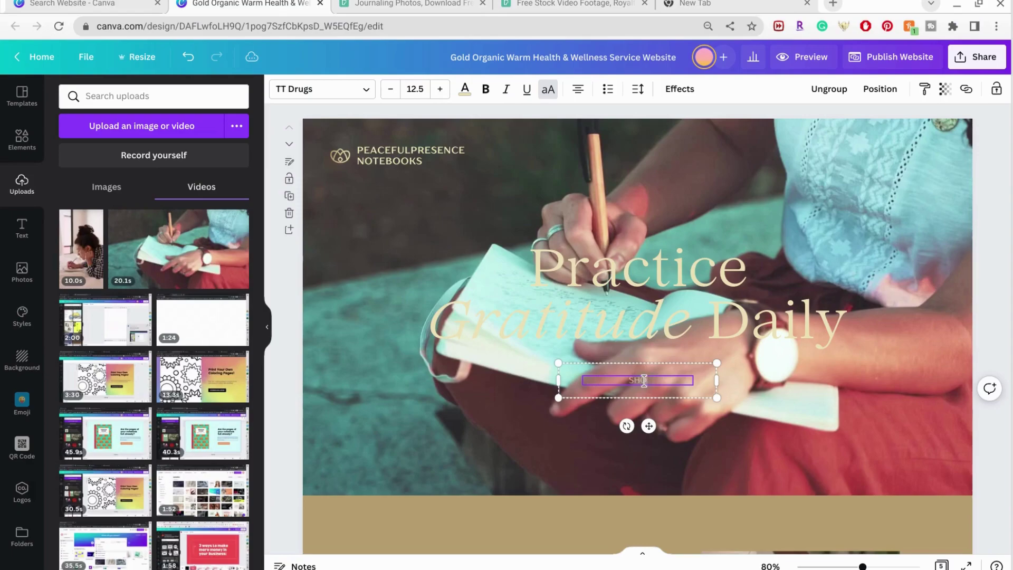
type("P NOTEBOOKS")
left_click(486, 89)
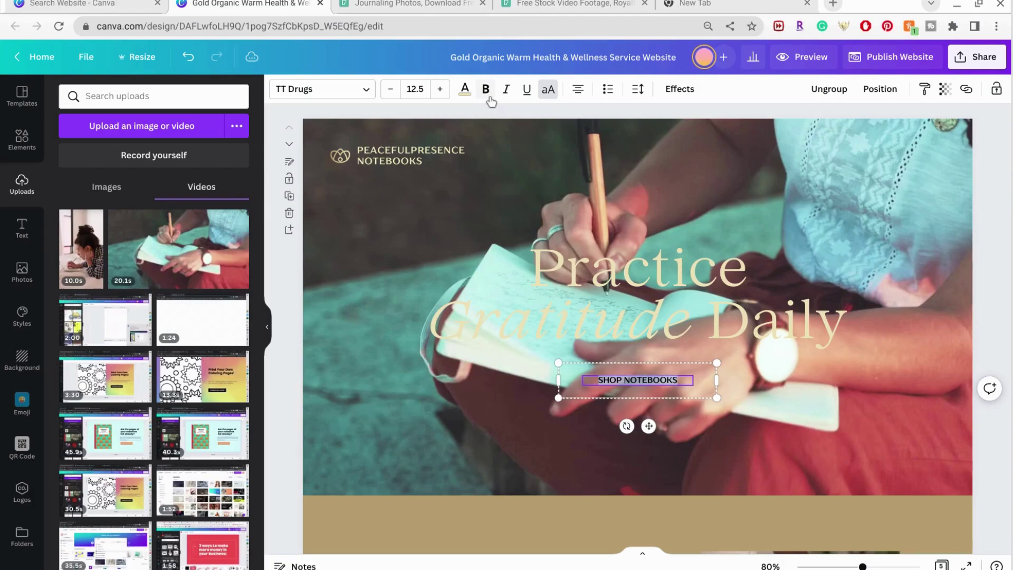
left_click(986, 197)
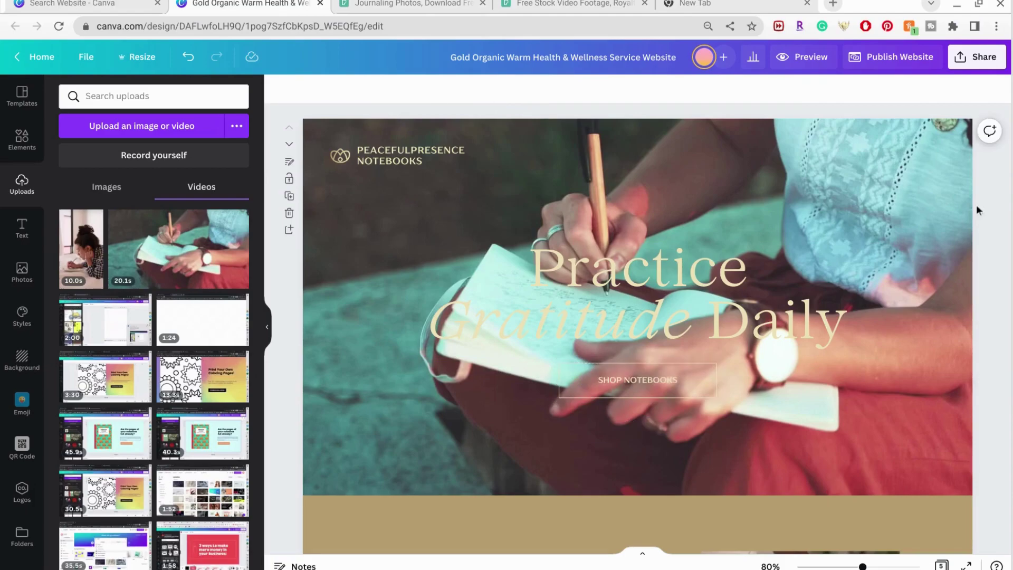
scroll(769, 331, "down", 4)
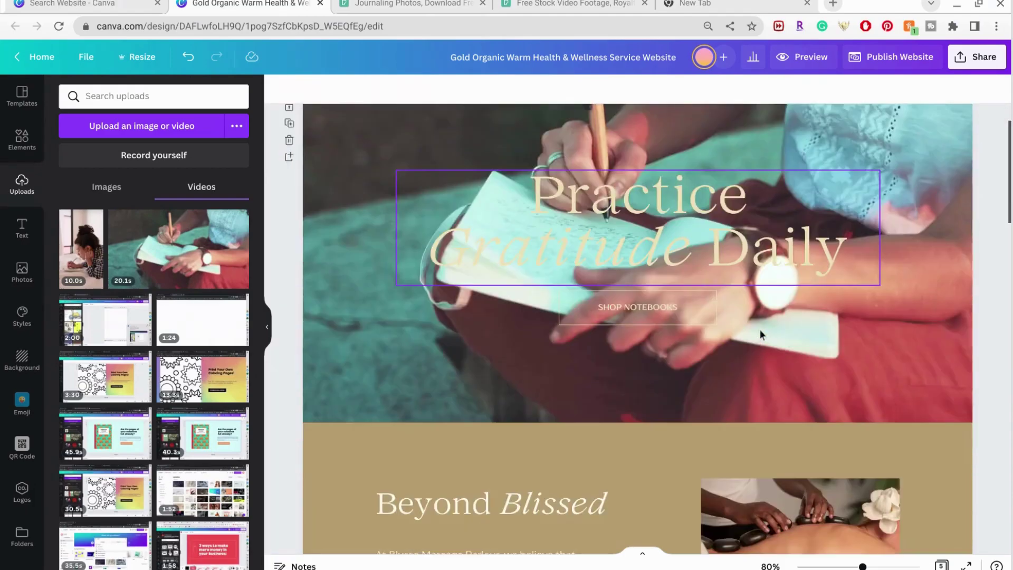
scroll(761, 329, "down", 3)
scroll(760, 329, "up", 4)
scroll(760, 329, "up", 3)
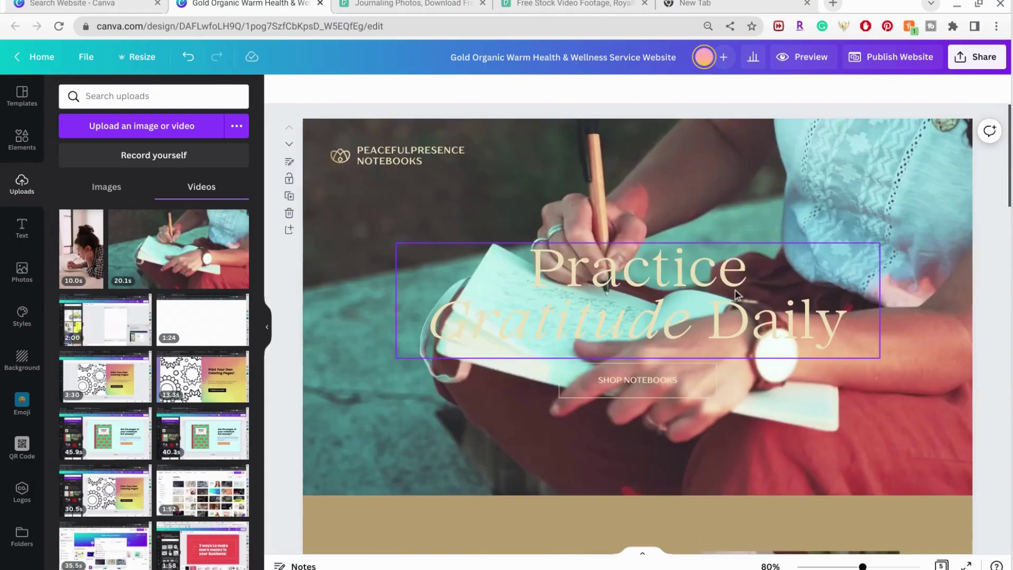
scroll(710, 324, "down", 3)
scroll(711, 323, "down", 3)
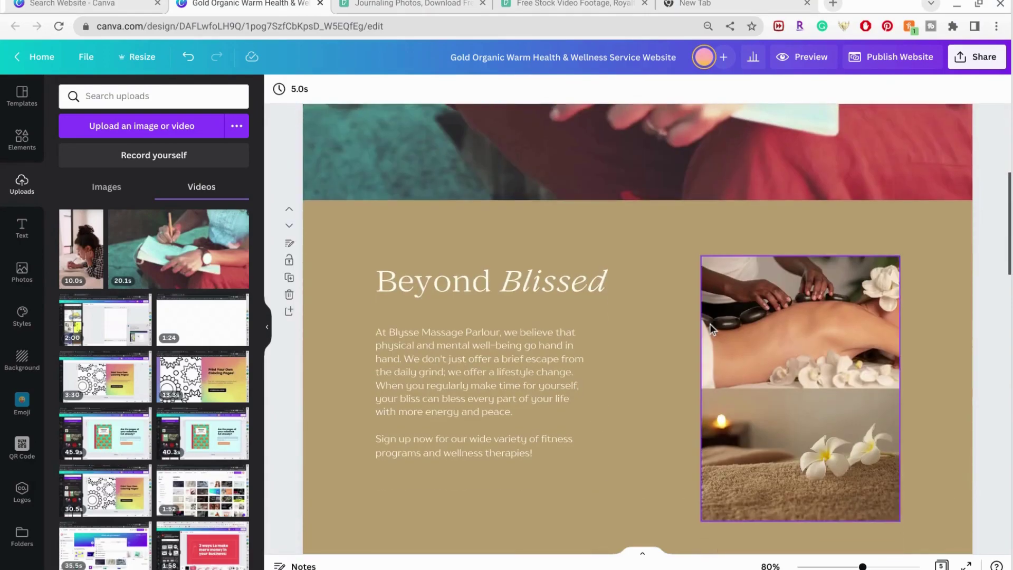
scroll(711, 324, "up", 1)
scroll(710, 324, "down", 2)
scroll(710, 323, "up", 1)
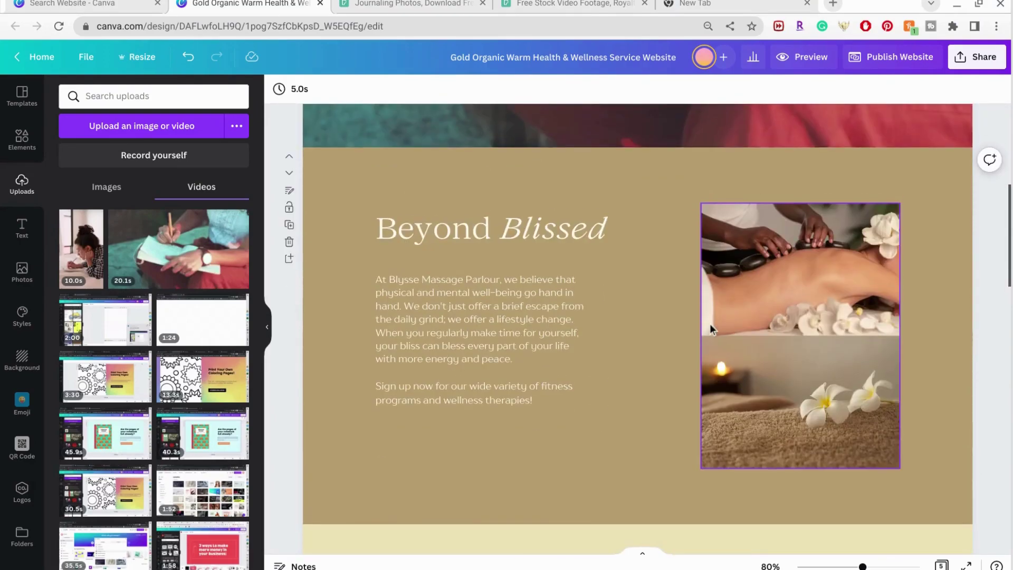
Apply the Roxborough/Montserrat style combination to the Beyond Blissed and Client Feedback sections
left_click(626, 201)
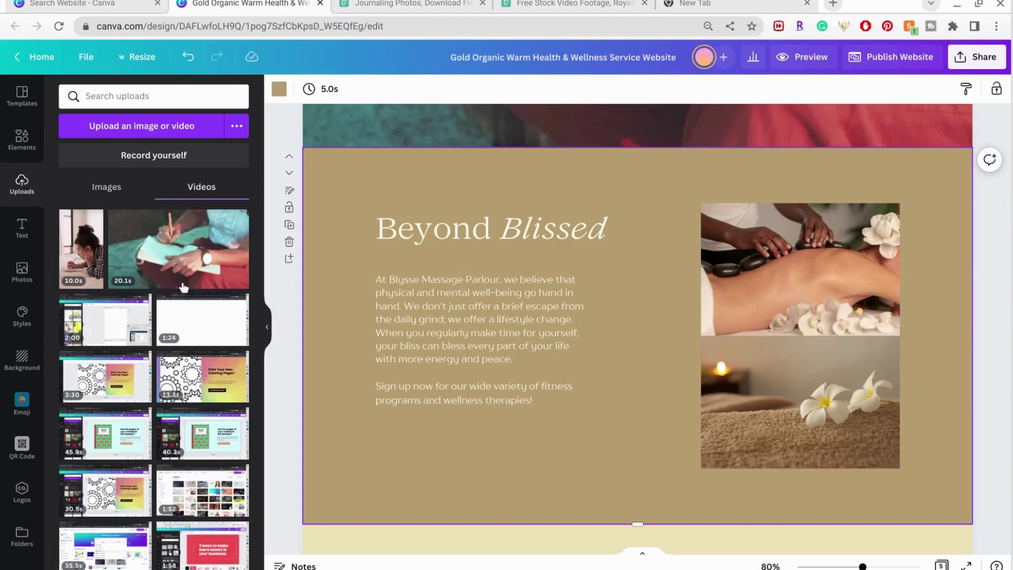
left_click(22, 311)
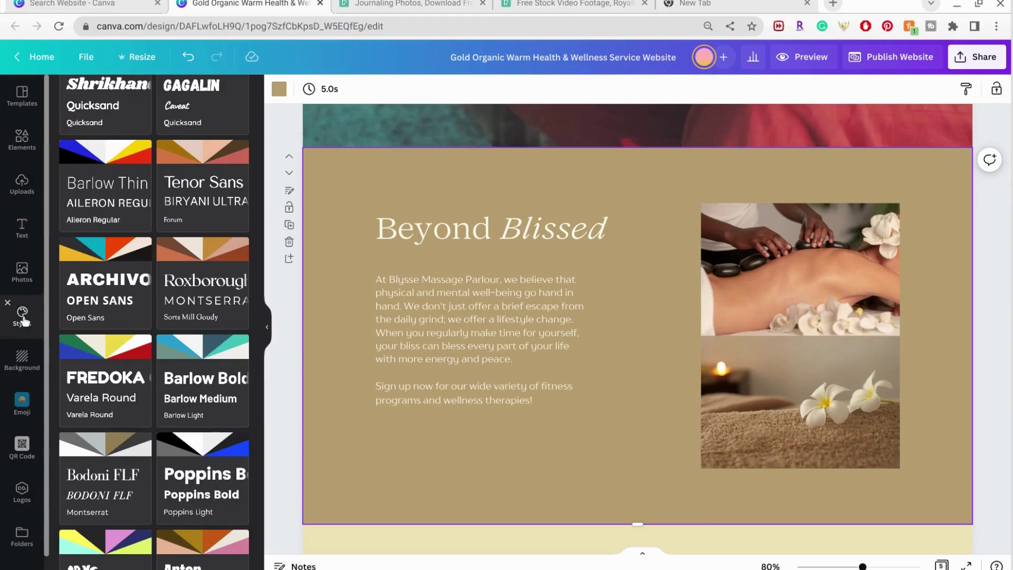
mouse_move(203, 282)
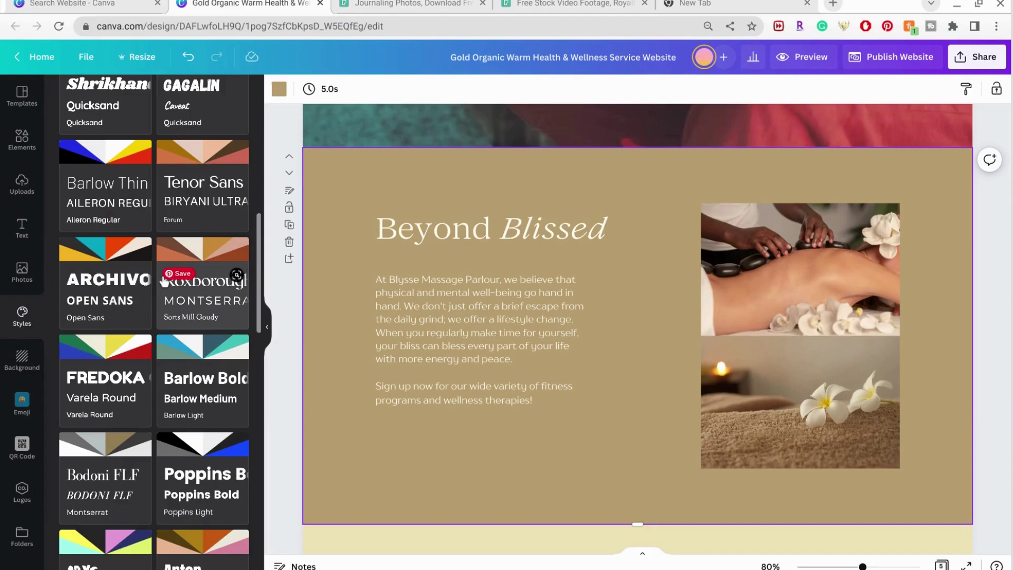
scroll(222, 321, "up", 2)
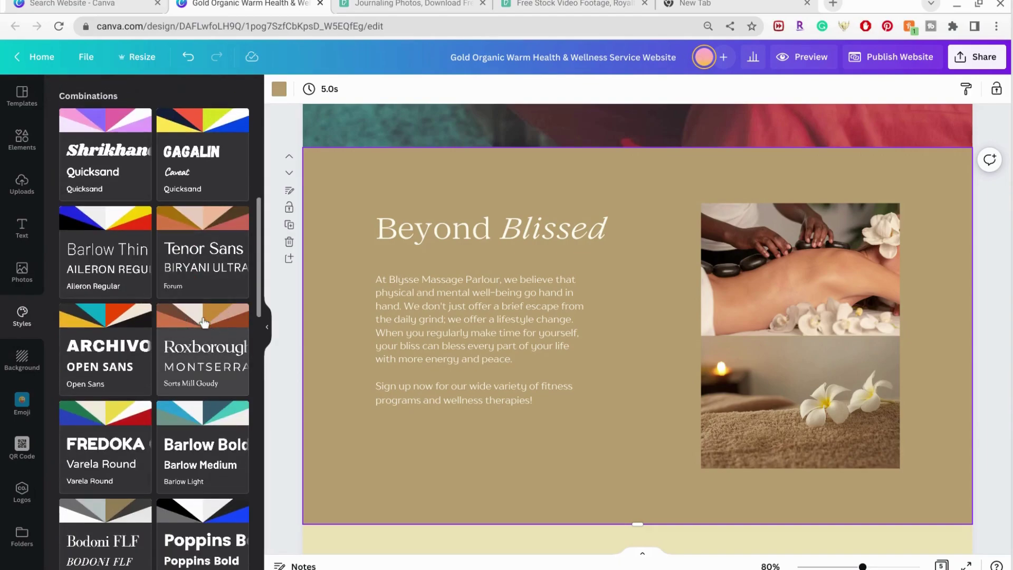
left_click(210, 324)
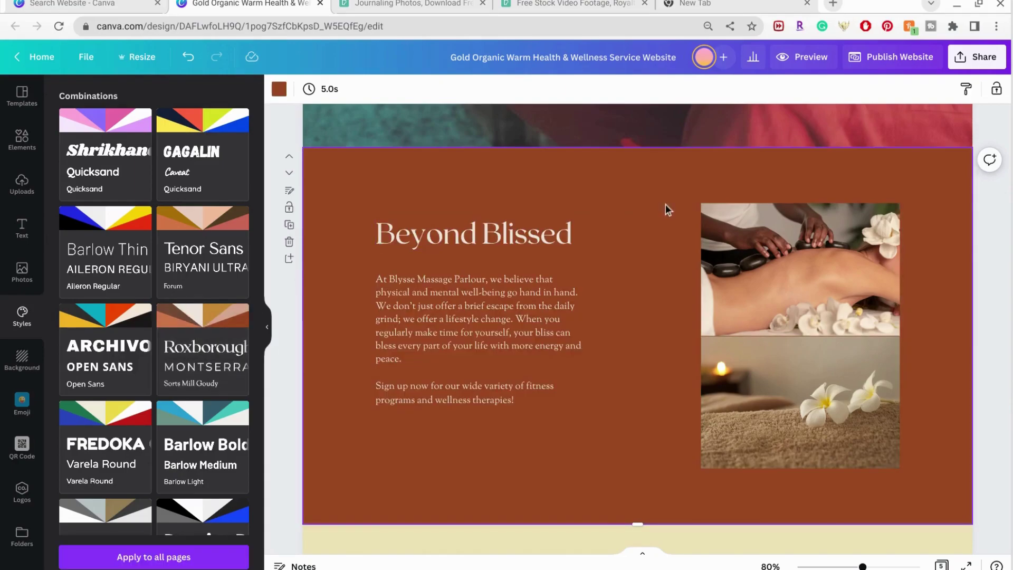
scroll(647, 230, "up", 5)
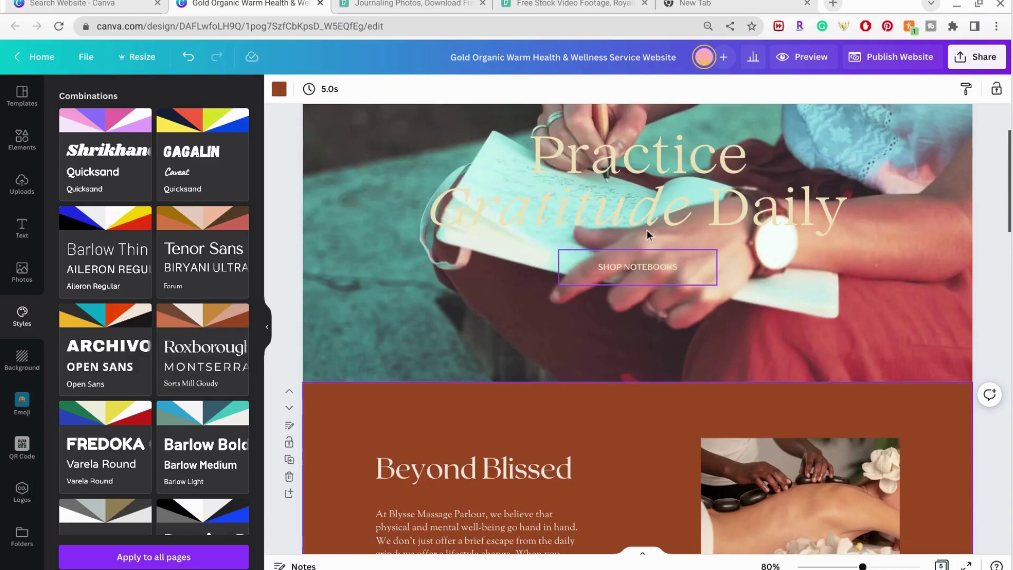
scroll(646, 230, "up", 3)
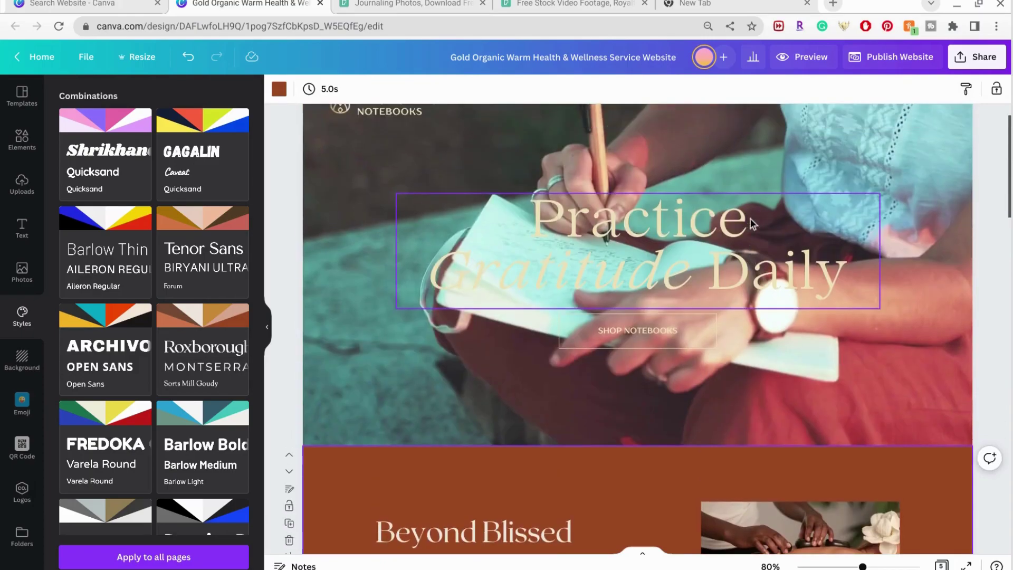
scroll(750, 219, "up", 3)
scroll(770, 233, "down", 8)
scroll(770, 233, "down", 2)
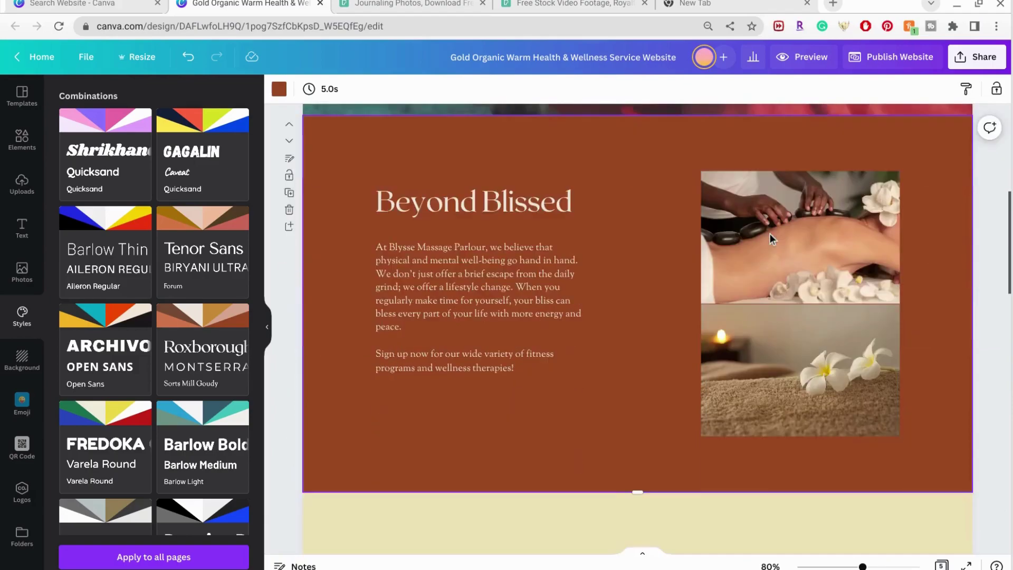
scroll(770, 234, "down", 6)
scroll(771, 234, "down", 4)
scroll(771, 233, "down", 5)
scroll(770, 234, "down", 4)
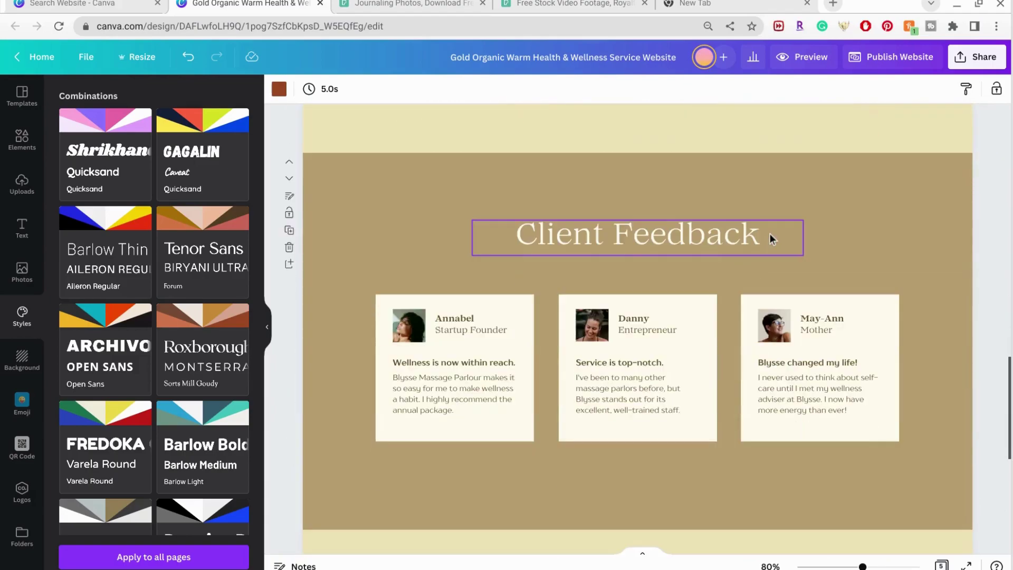
left_click(444, 217)
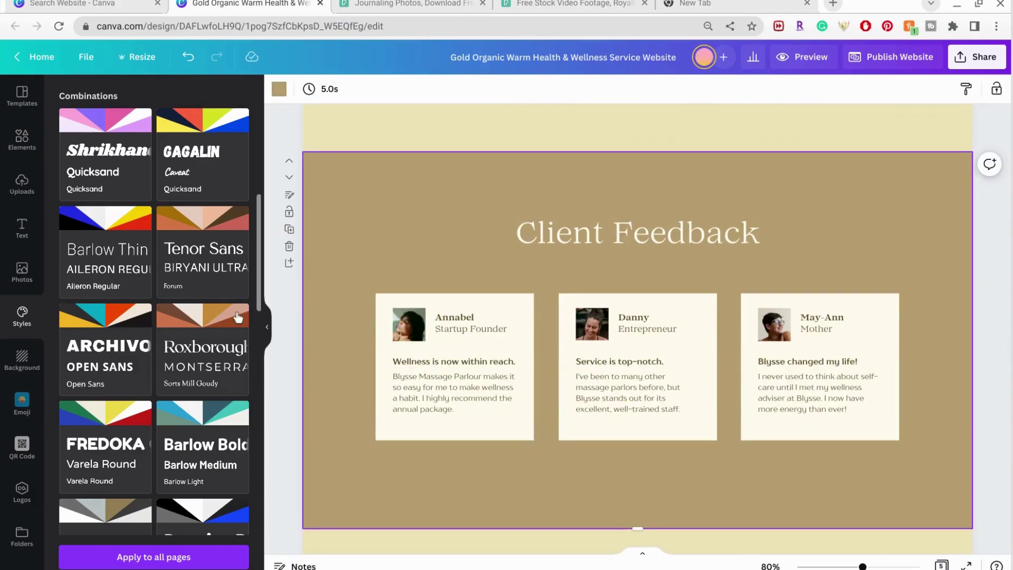
left_click(203, 348)
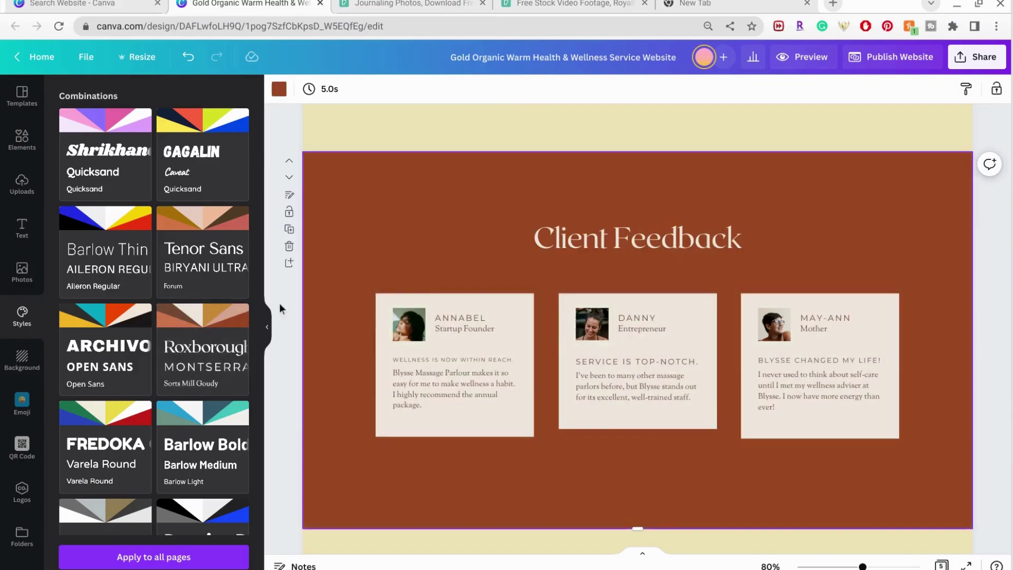
scroll(425, 266, "down", 5)
scroll(425, 267, "down", 5)
scroll(426, 266, "up", 5)
scroll(425, 267, "up", 5)
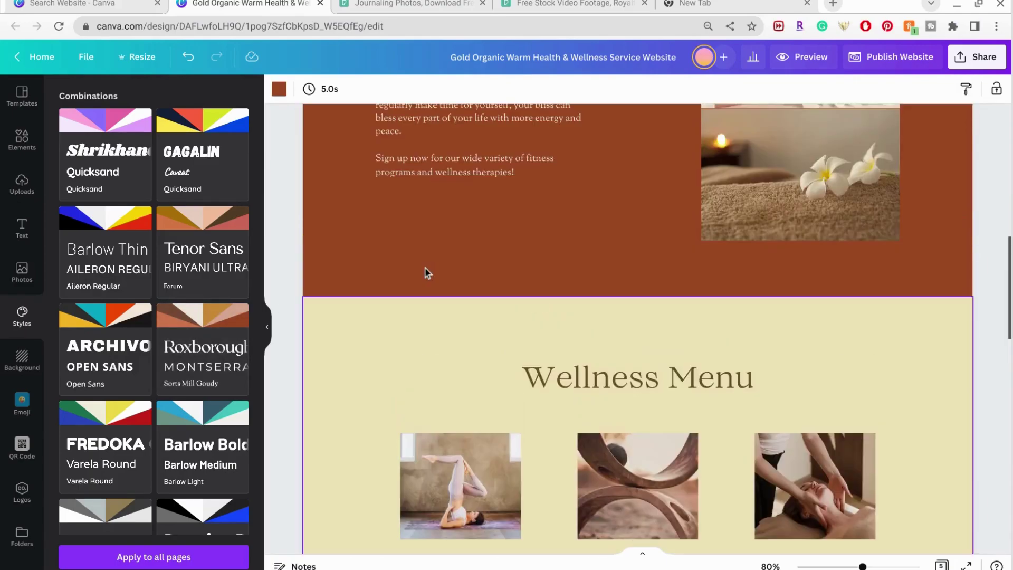
scroll(426, 267, "up", 5)
scroll(425, 267, "down", 3)
scroll(425, 267, "down", 1)
Replace the Beyond Blissed heading with 'Mindful Living' and italicize 'Mindful'
left_click(425, 242)
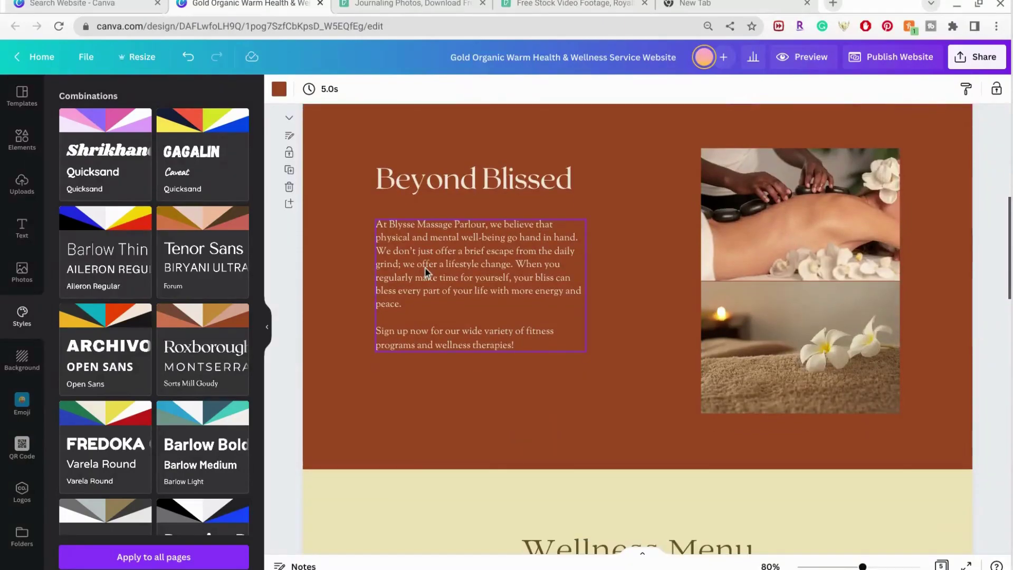
left_click(488, 167)
left_click(484, 178)
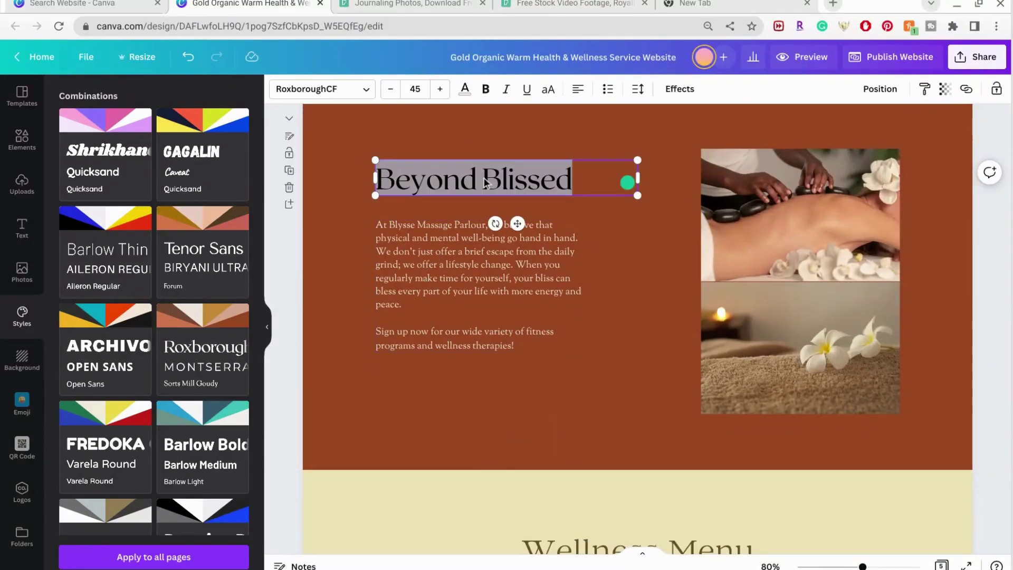
type("Pra")
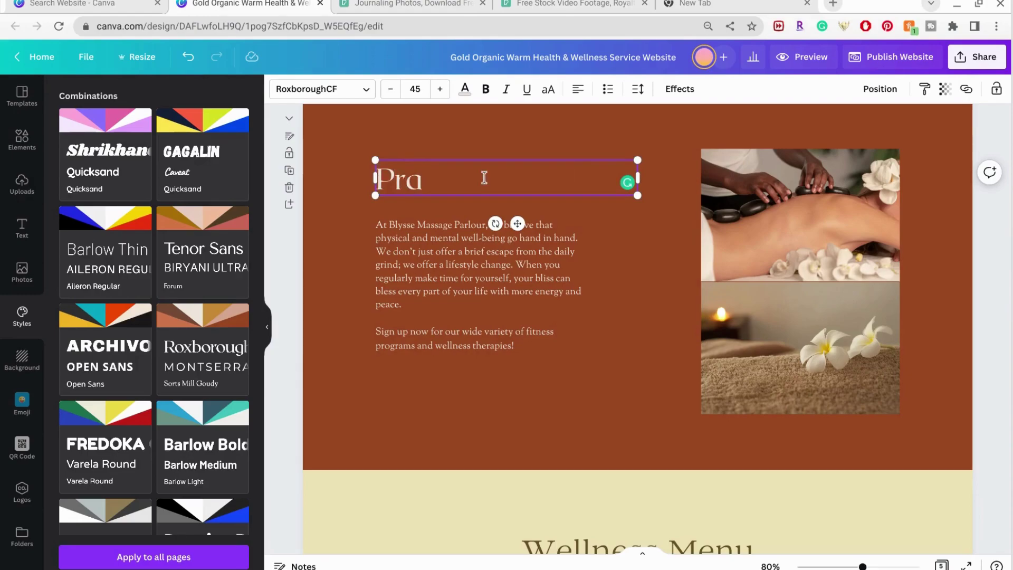
key("BackSpace")
key("BackSpace")
key("BackSpace")
type("Mindful")
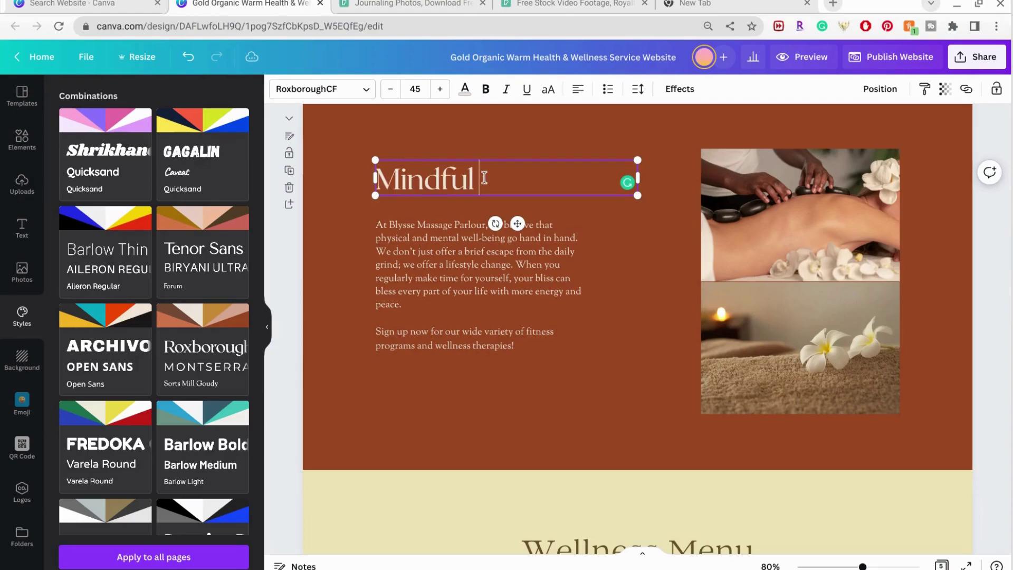
type(" Living")
double_click(434, 172)
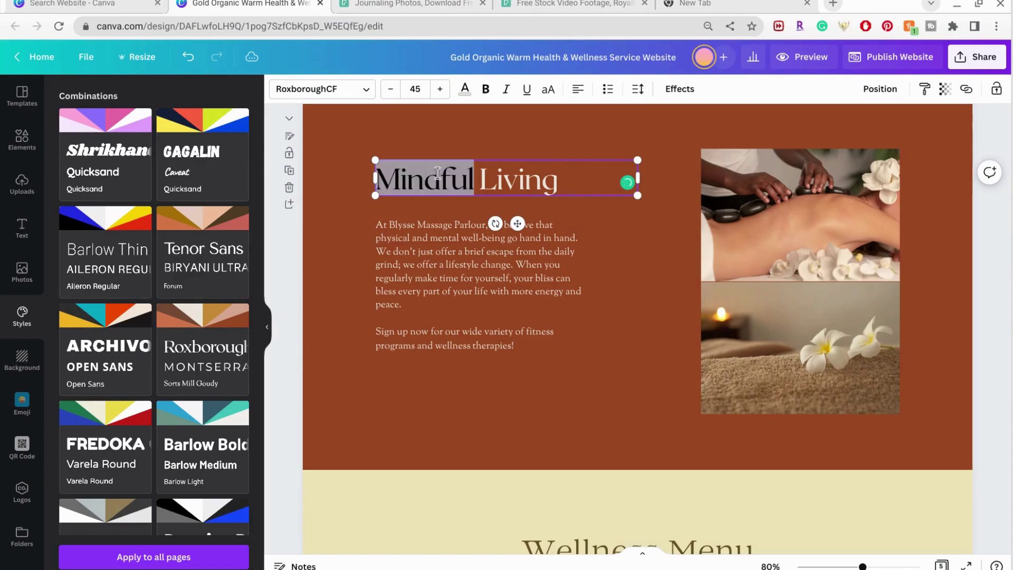
key("ctrl+i")
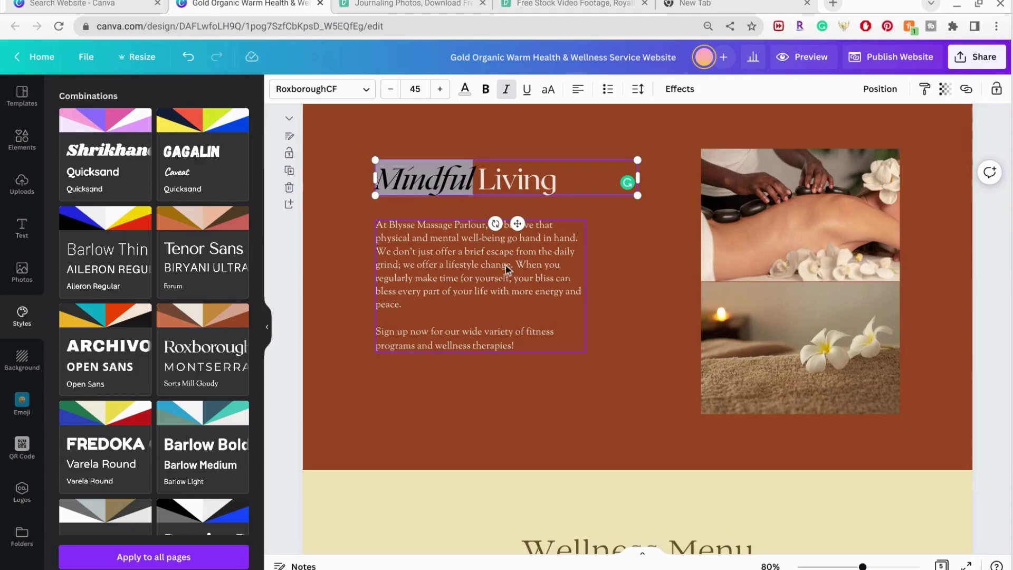
Drag the uploaded open-notebook photo into the Mindful Living section's lower collage frame
left_click(22, 184)
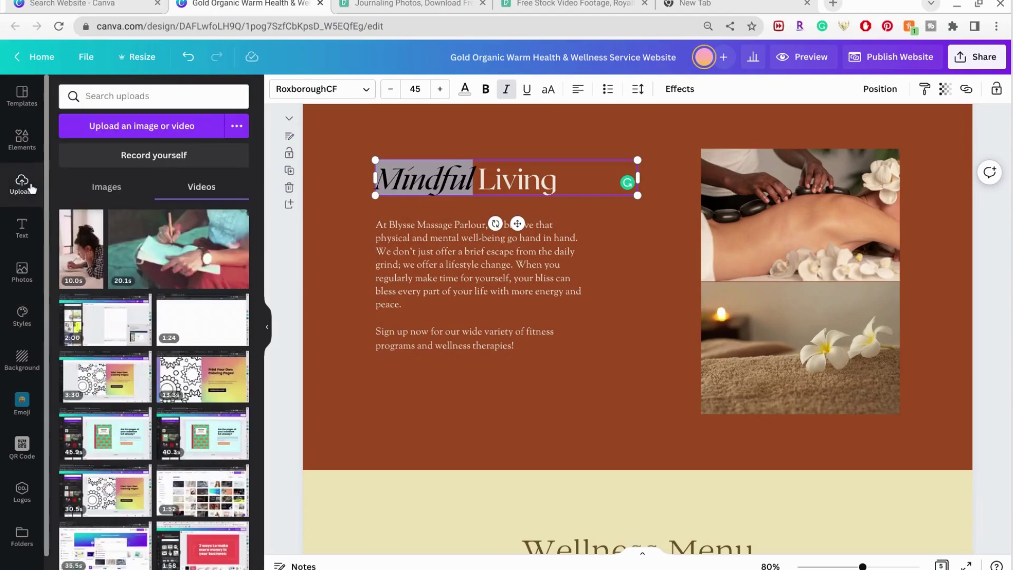
left_click(201, 187)
left_click(106, 187)
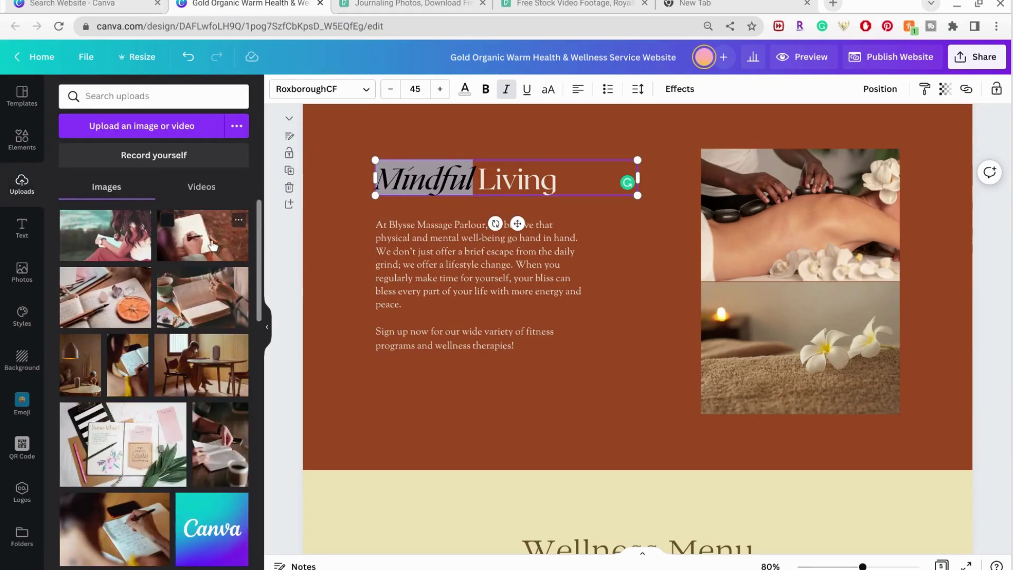
left_click_drag(203, 297, 747, 330)
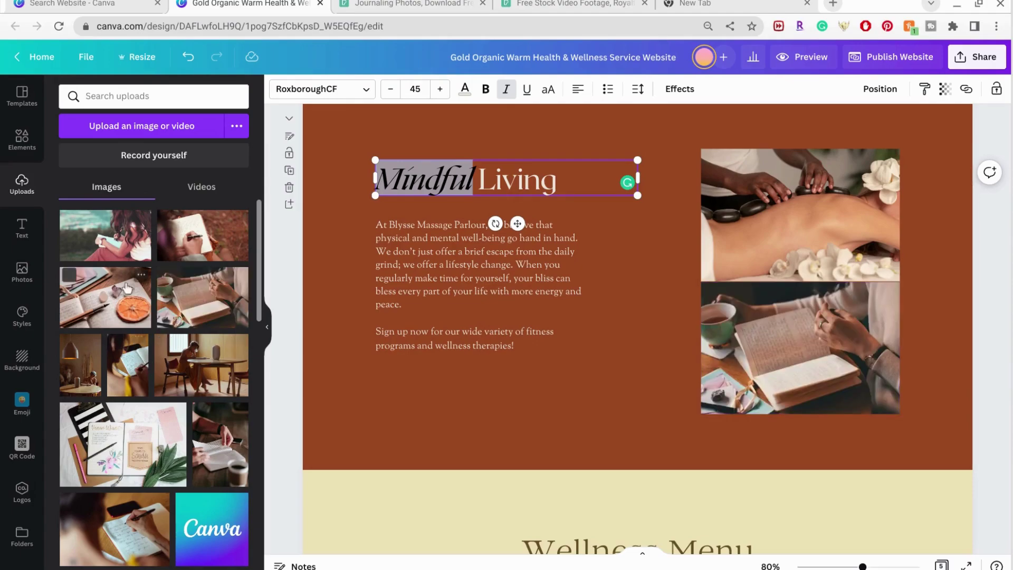
mouse_move(105, 235)
left_click_drag(104, 235, 796, 206)
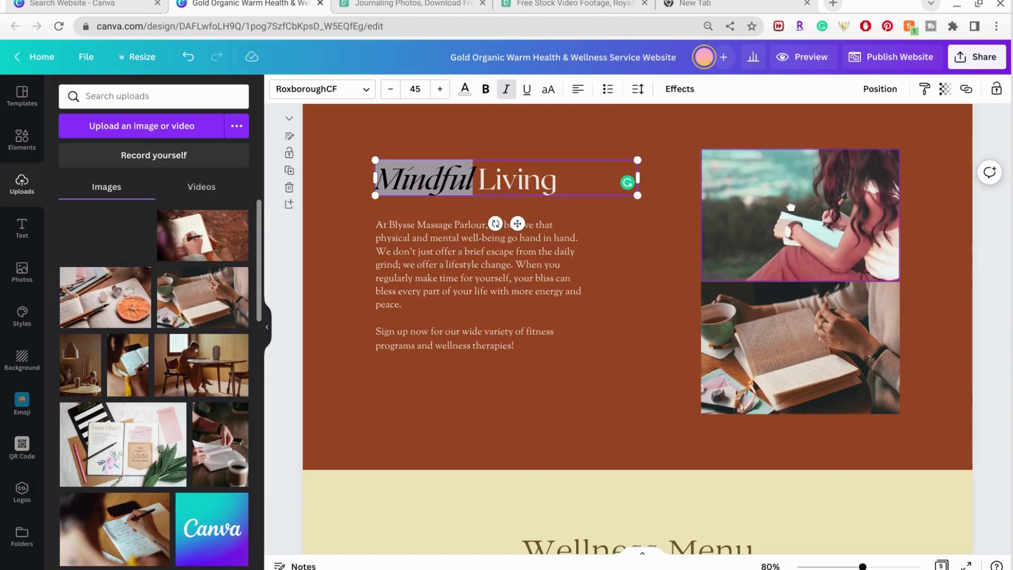
scroll(737, 259, "down", 1)
scroll(737, 259, "down", 1)
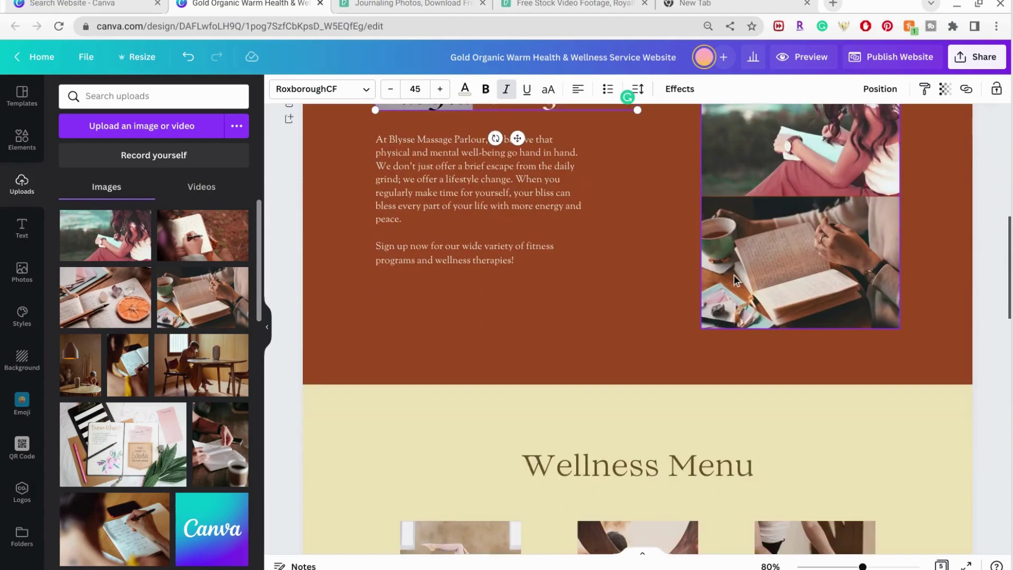
left_click(609, 333)
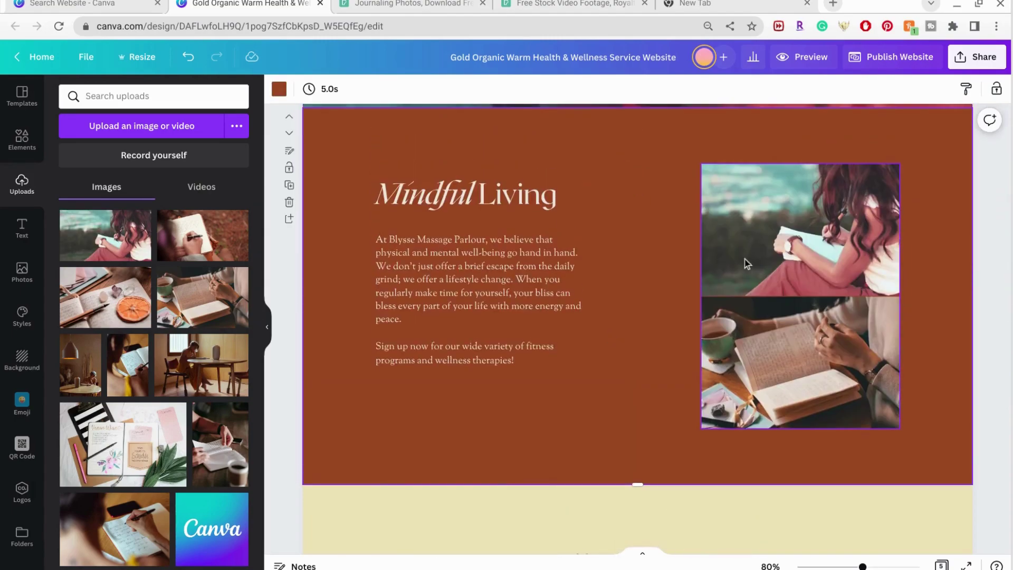
scroll(745, 258, "down", 5)
scroll(745, 263, "down", 5)
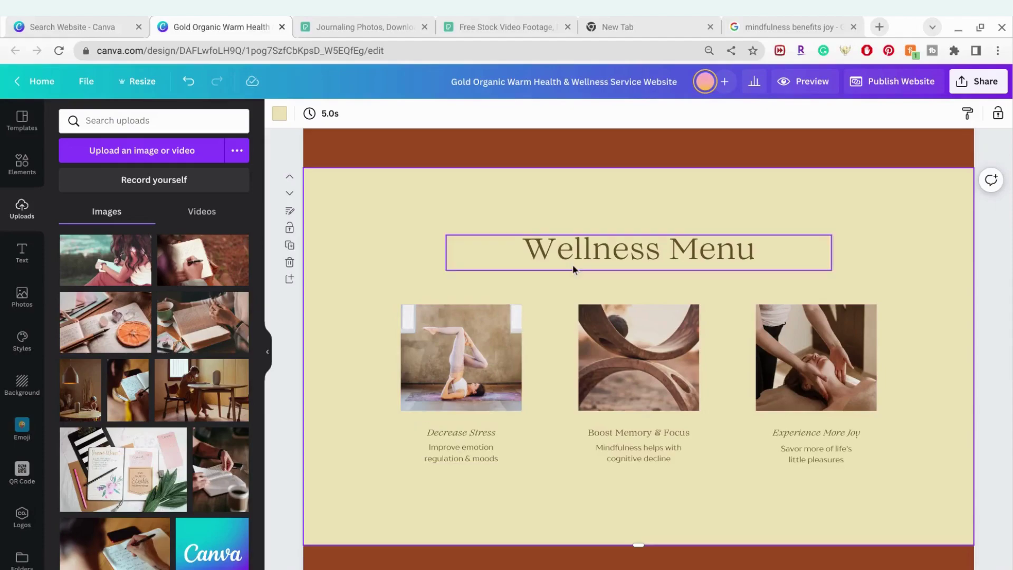
Rename the heading 'Mindfulness Benefits' and fill the three card frames with uploaded journaling photos
left_click(626, 256)
type("M")
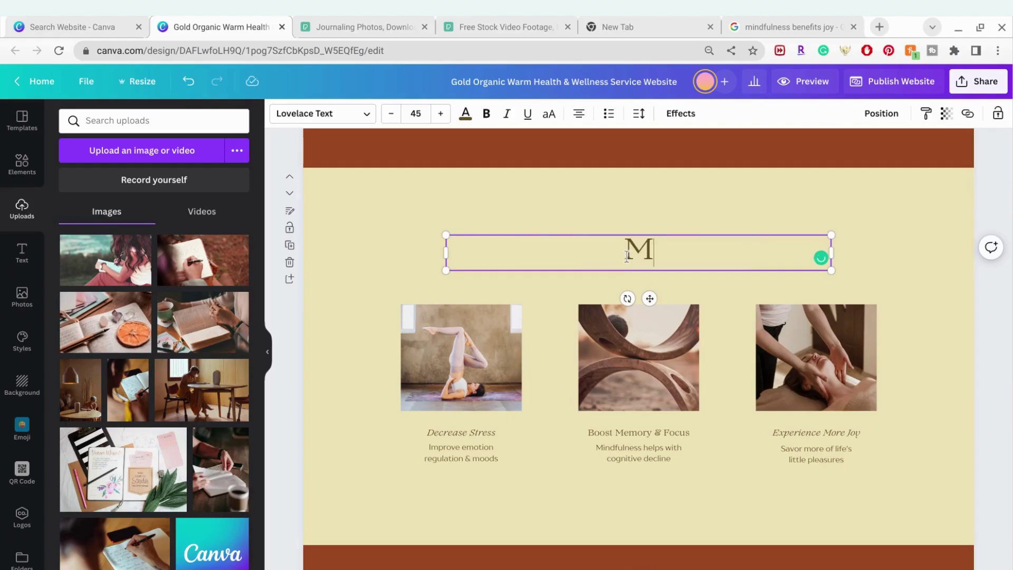
type("indfulne")
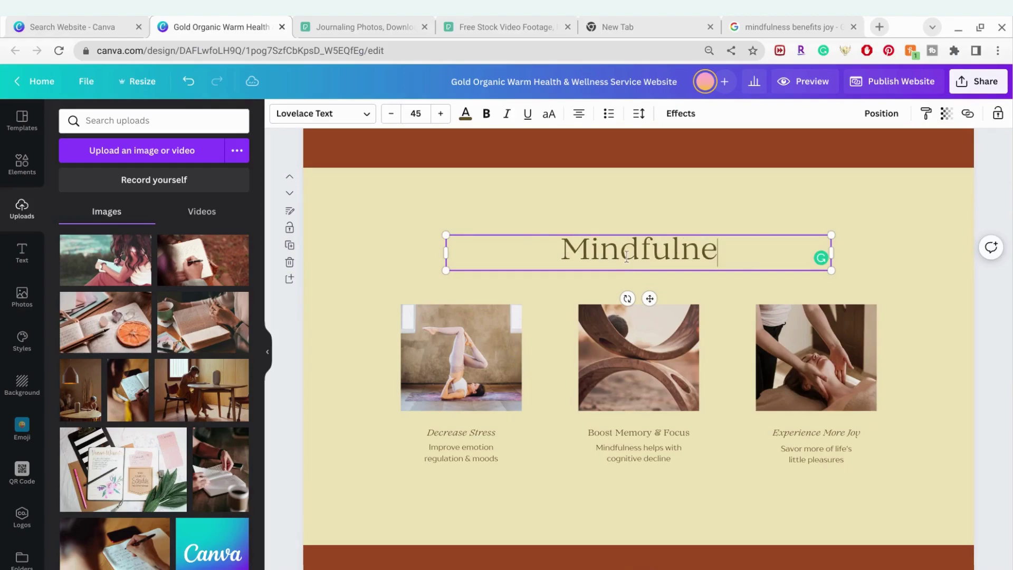
type("ss Benefits")
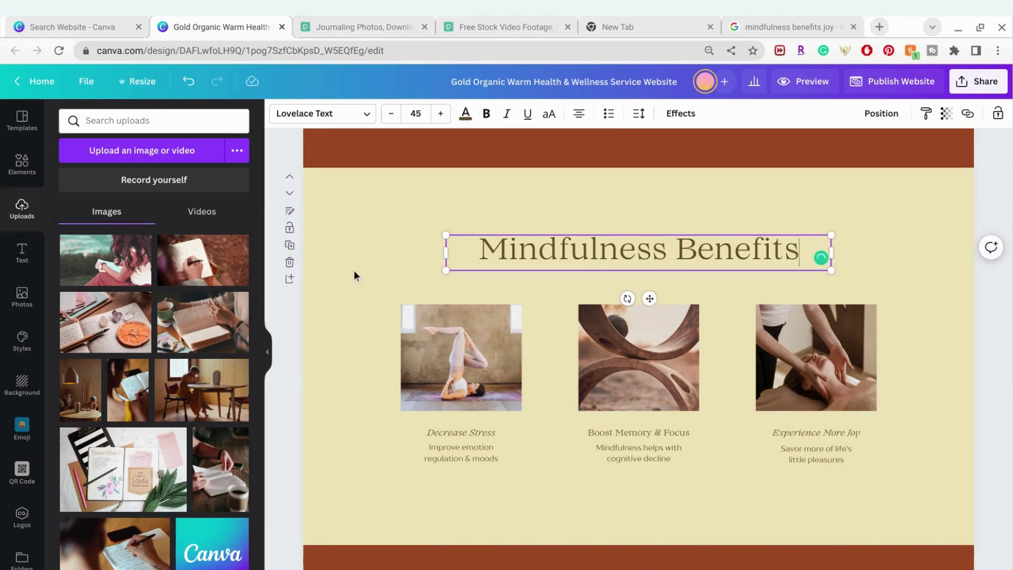
left_click_drag(203, 259, 475, 340)
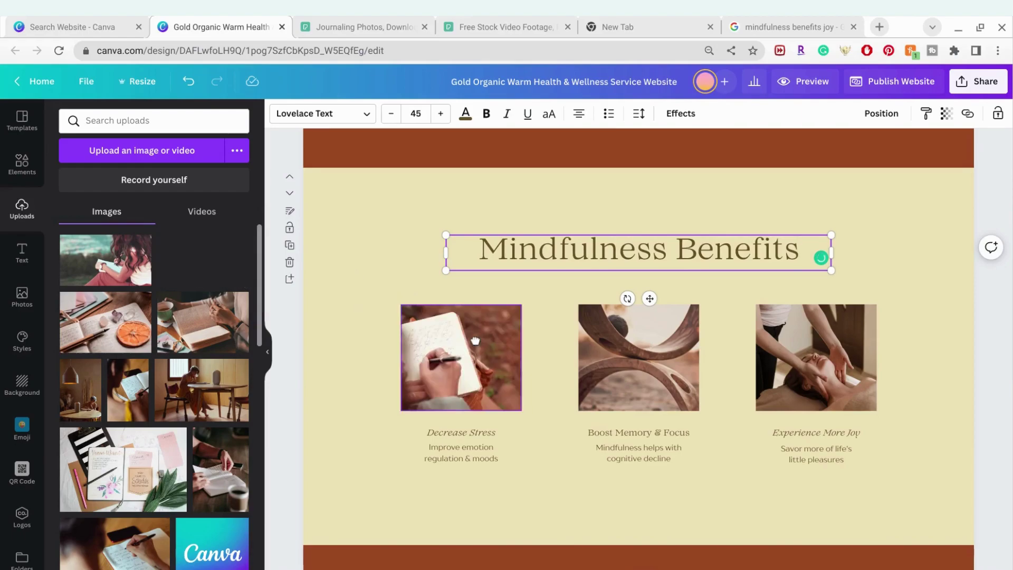
left_click_drag(106, 322, 639, 344)
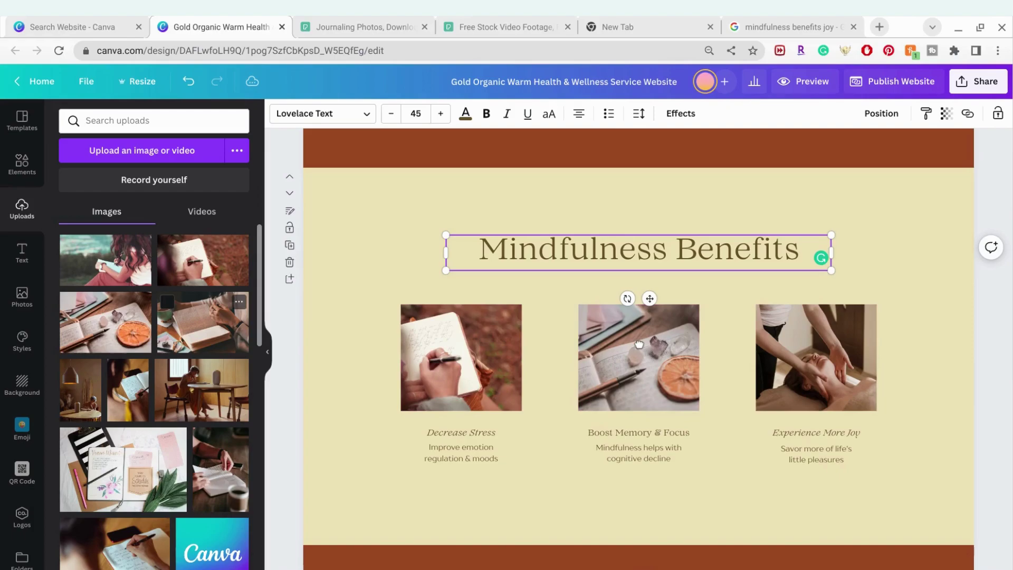
left_click_drag(127, 389, 783, 358)
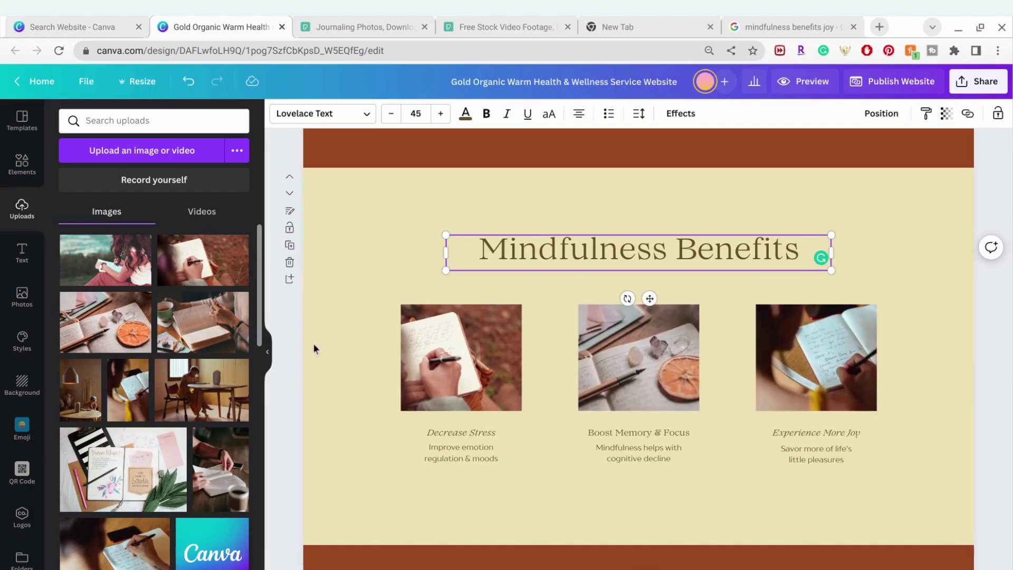
left_click_drag(201, 390, 639, 357)
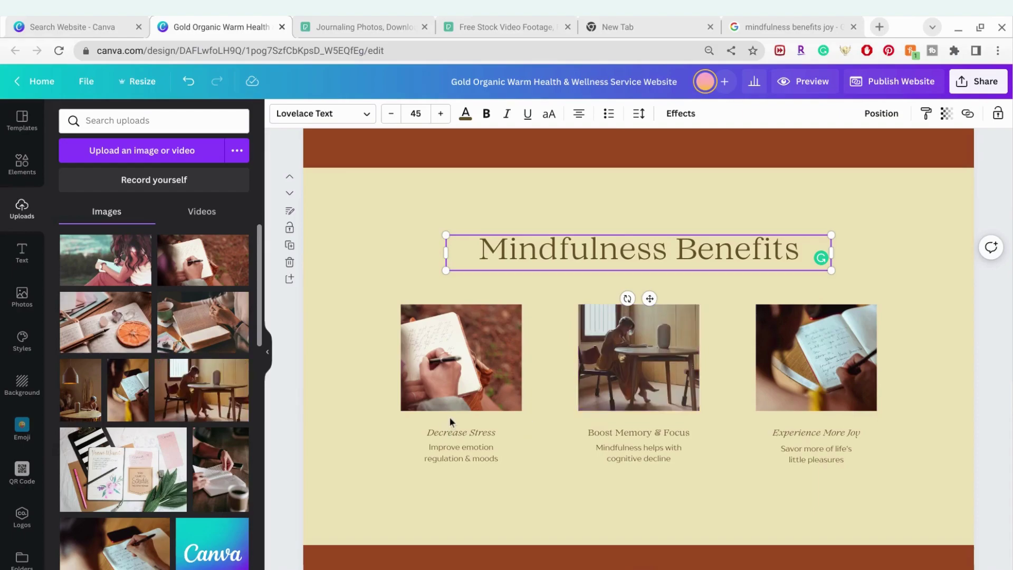
Deselect the Mindfulness Benefits heading and select 'Client Feedback' to retitle it 'Customer Reviews'
left_click(372, 316)
scroll(372, 316, "down", 8)
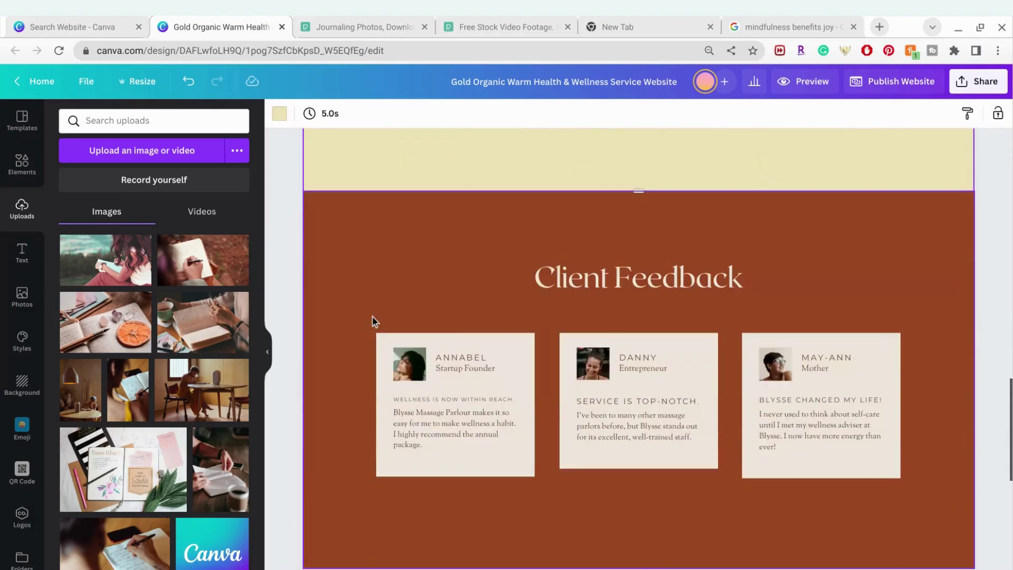
scroll(373, 317, "down", 1)
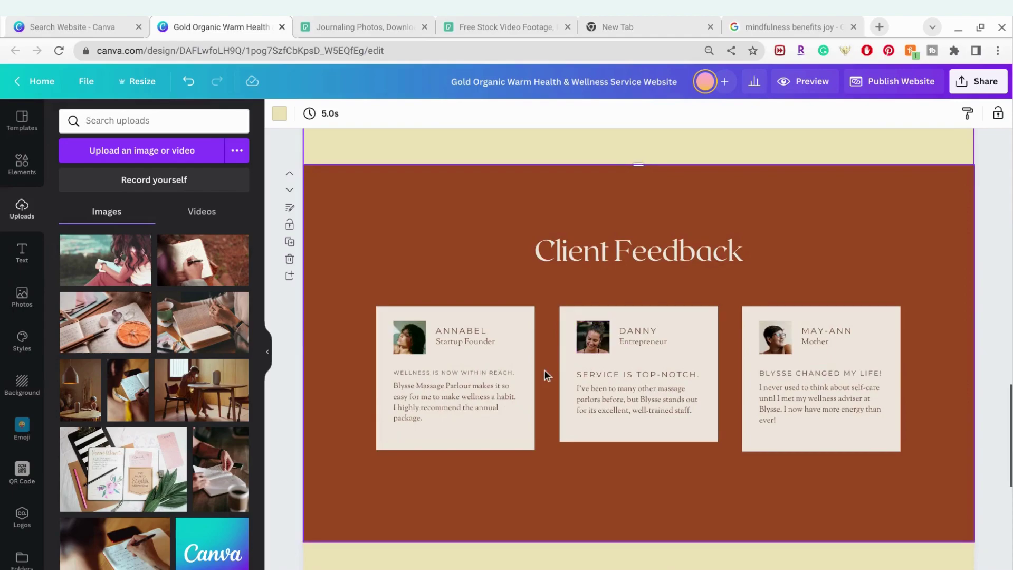
double_click(658, 251)
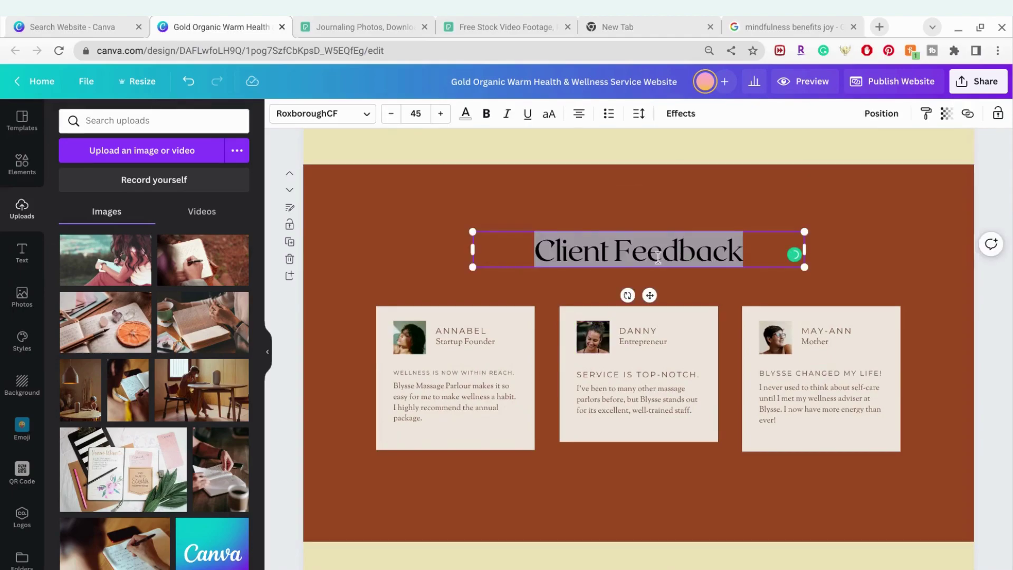
type("Custo")
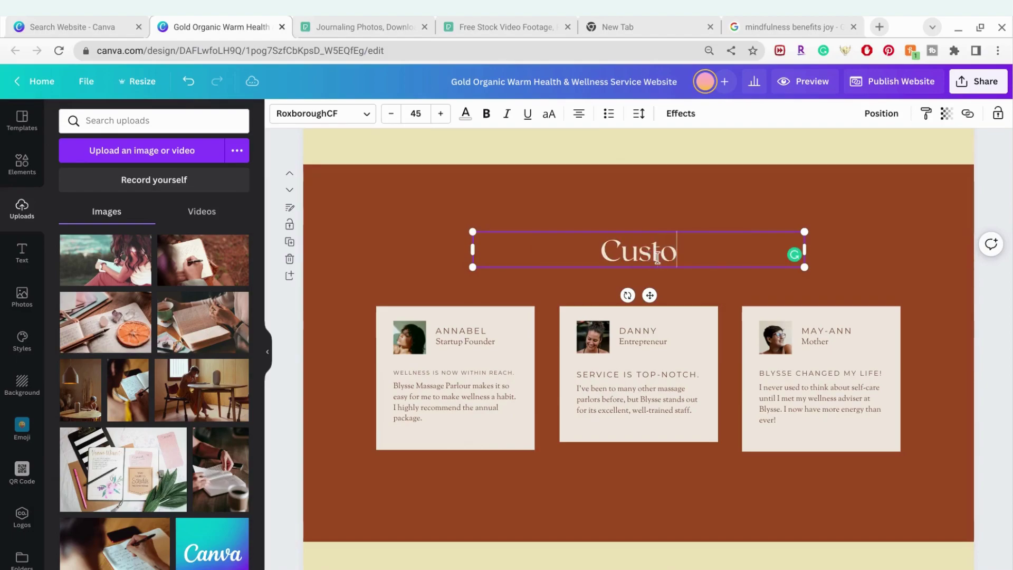
type("mer Reviews")
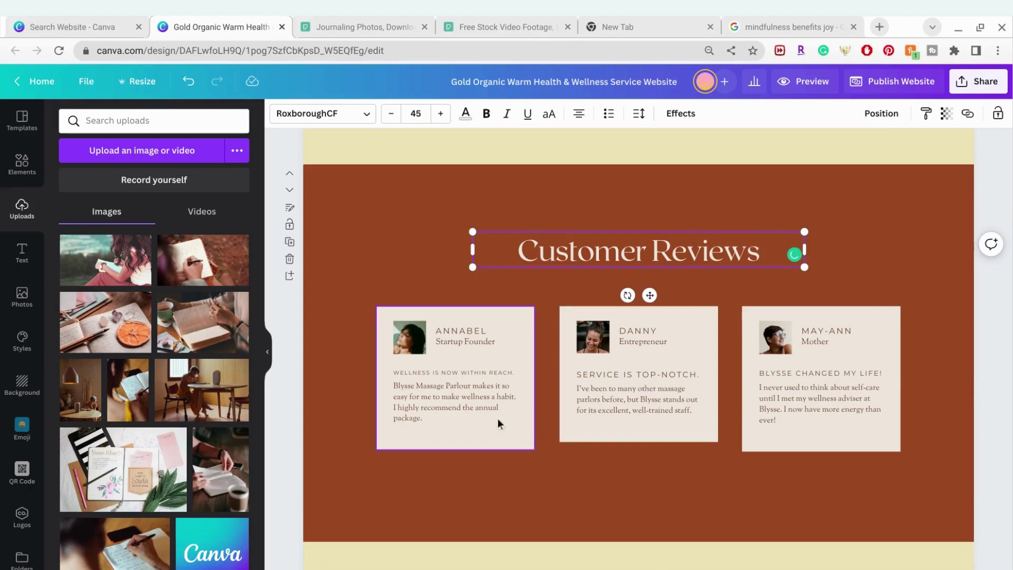
scroll(792, 380, "down", 5)
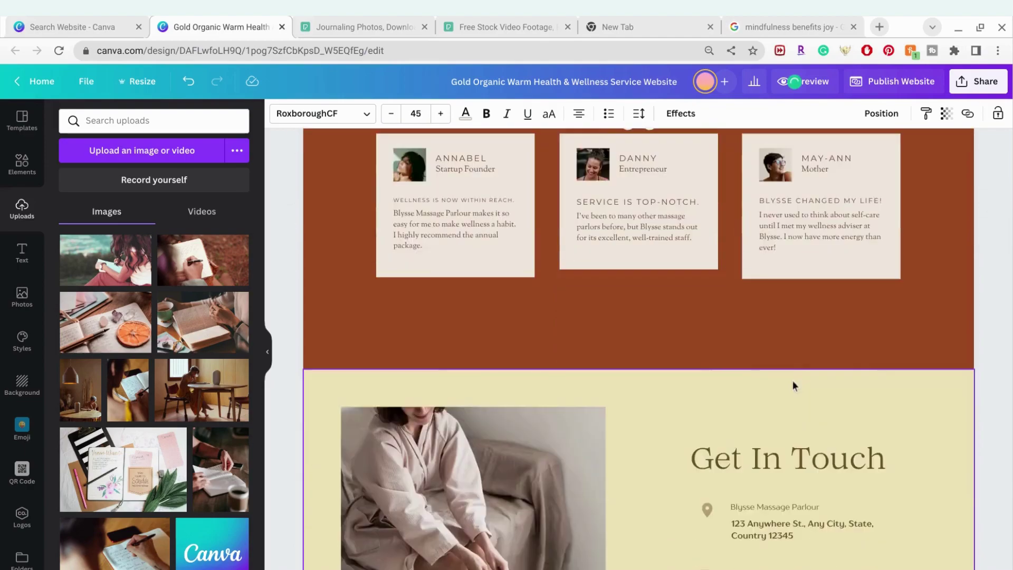
scroll(793, 380, "down", 5)
scroll(792, 380, "down", 1)
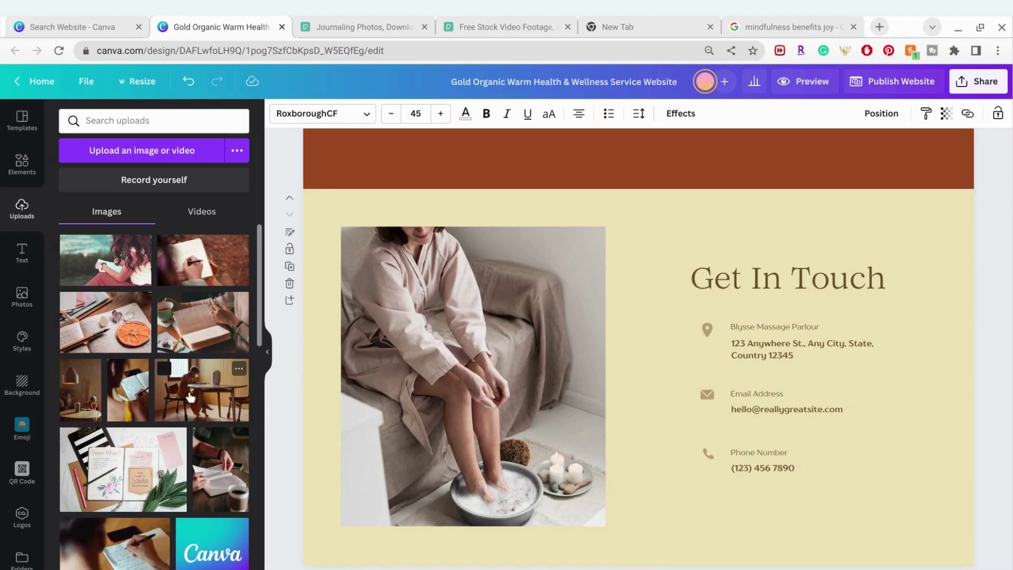
Drop the woman-writing-at-table photo into the Get In Touch image frame
left_click_drag(509, 385, 509, 386)
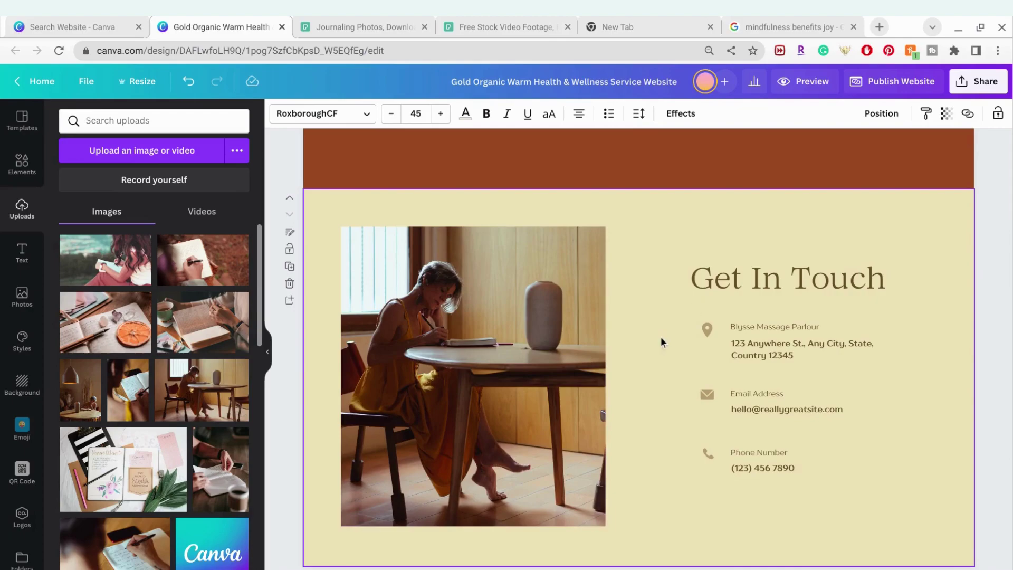
scroll(716, 343, "down", 1)
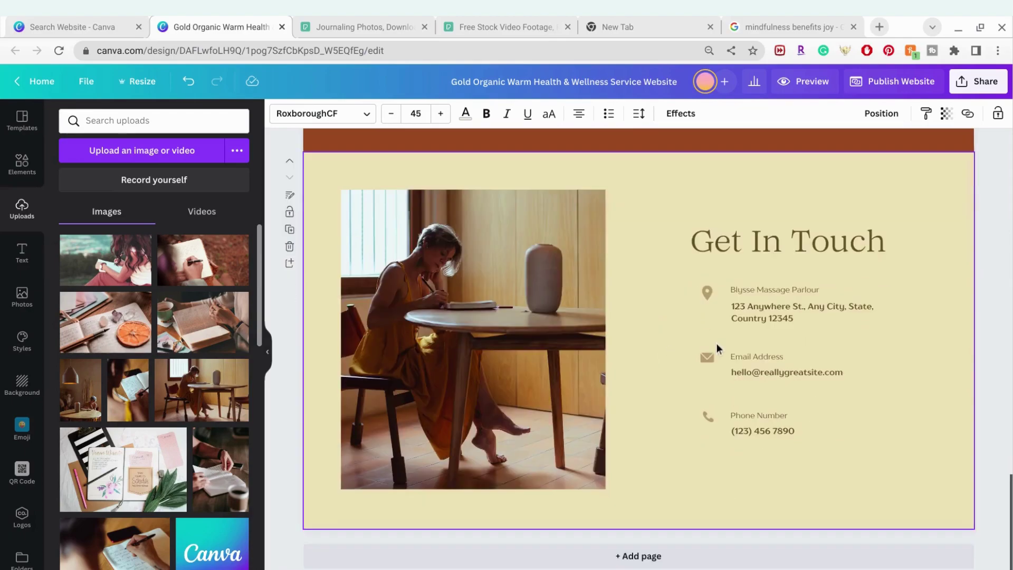
left_click(747, 320)
scroll(747, 318, "up", 1)
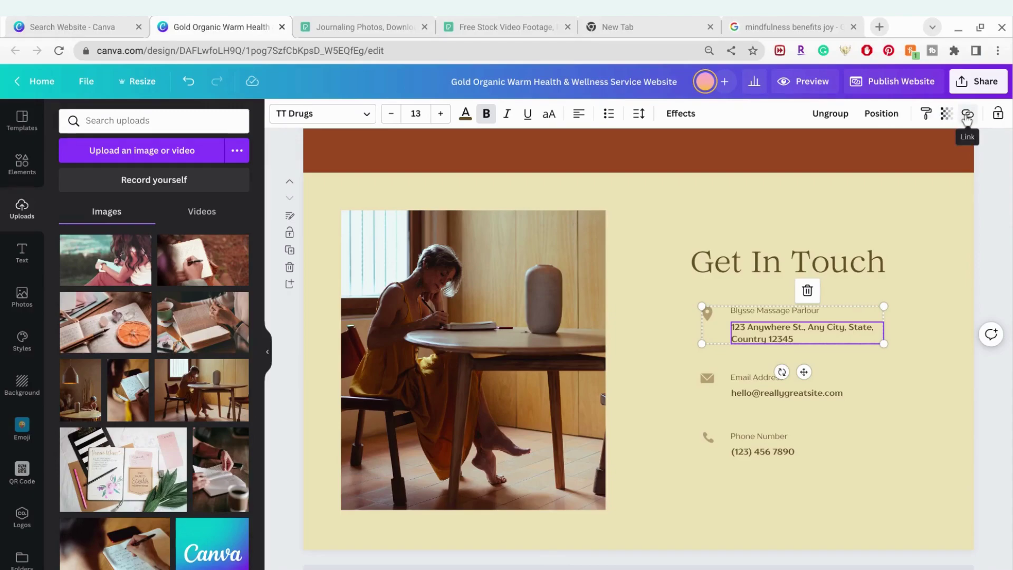
Attach the shop website link to the hero's SHOP NOTEBOOKS button
left_click(968, 115)
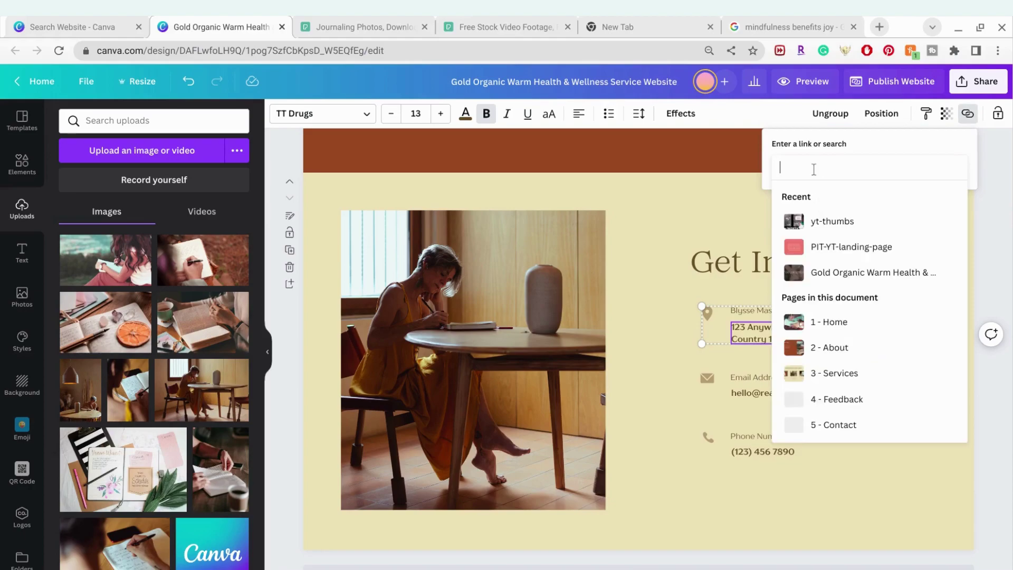
key("Escape")
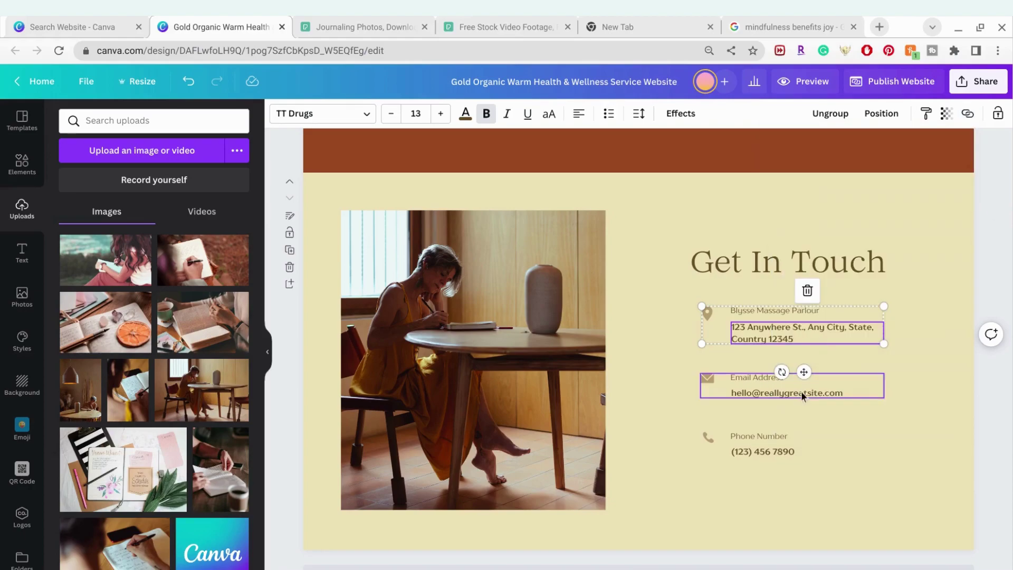
scroll(911, 316, "up", 1)
scroll(911, 316, "up", 6)
scroll(911, 316, "up", 6)
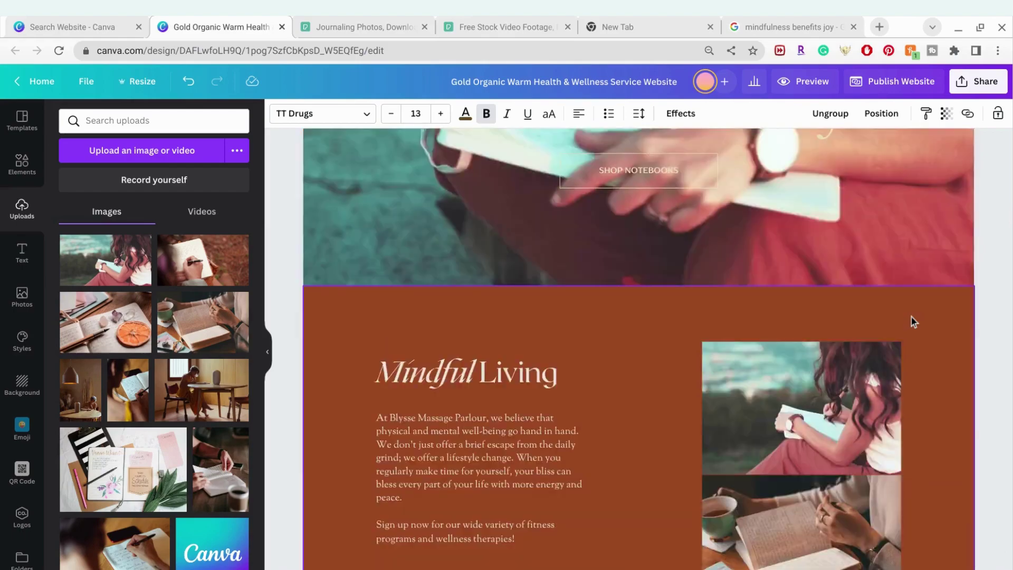
scroll(911, 315, "up", 4)
scroll(912, 317, "down", 1)
scroll(911, 316, "up", 1)
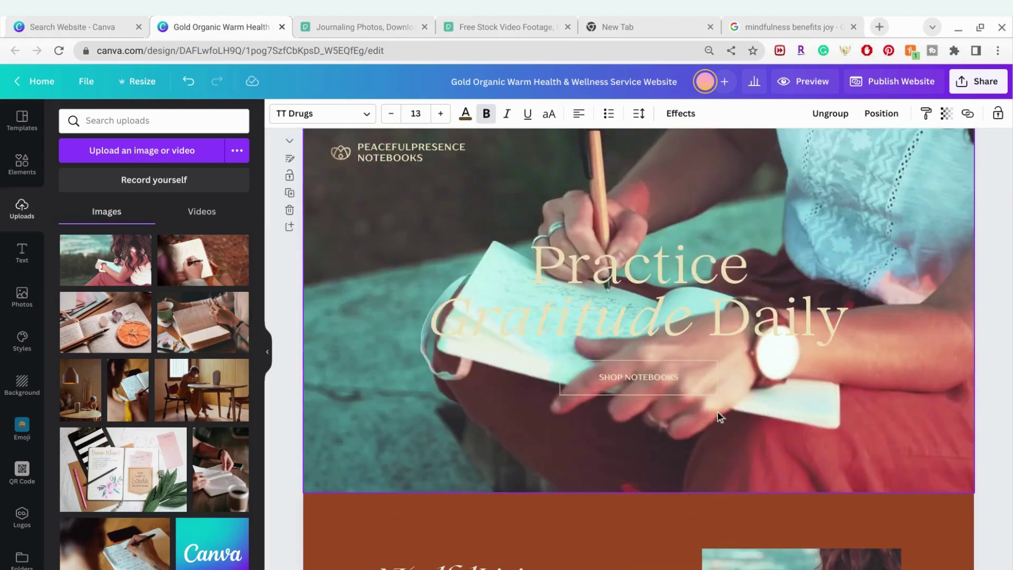
left_click(652, 378)
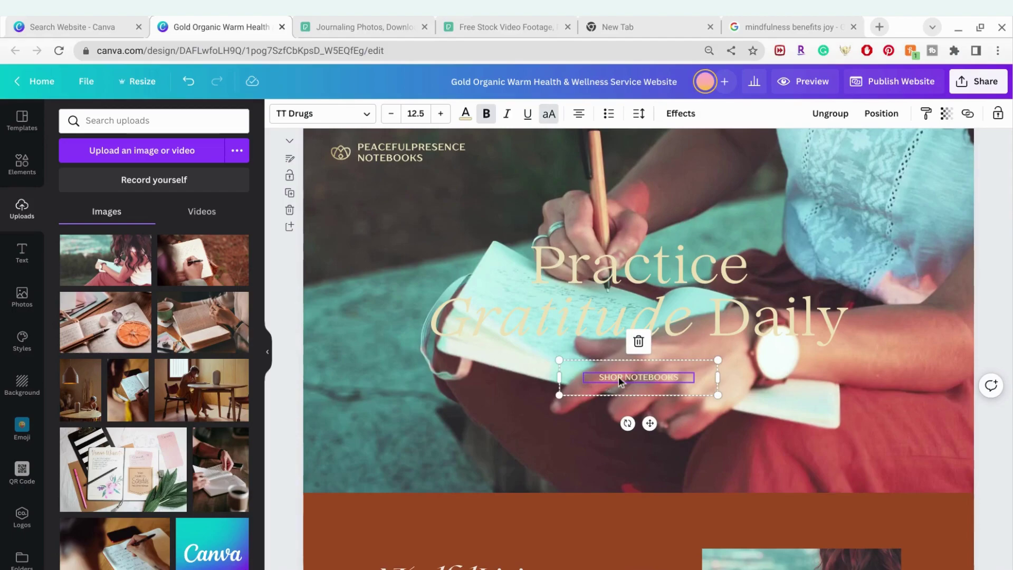
left_click(967, 113)
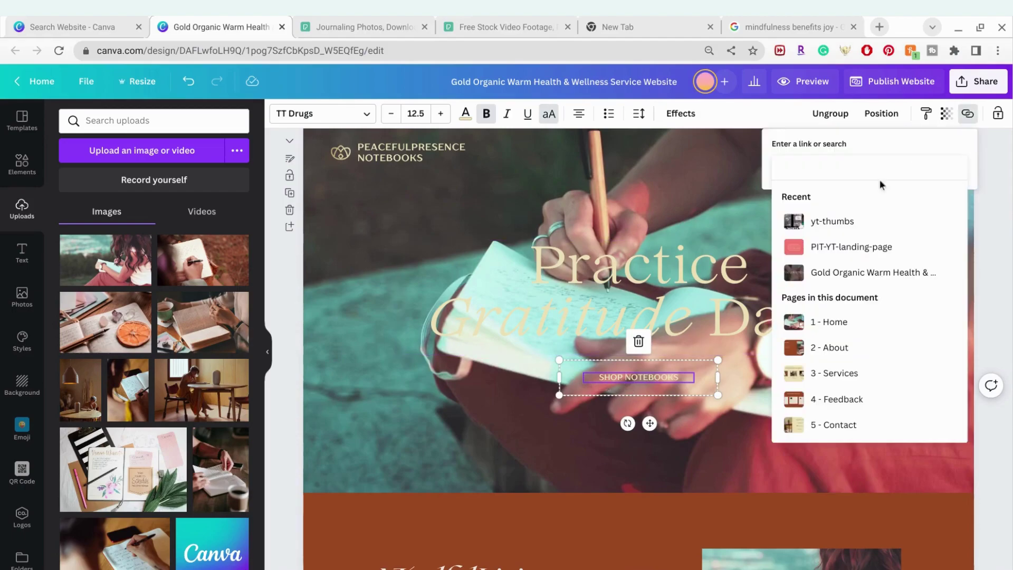
right_click(873, 169)
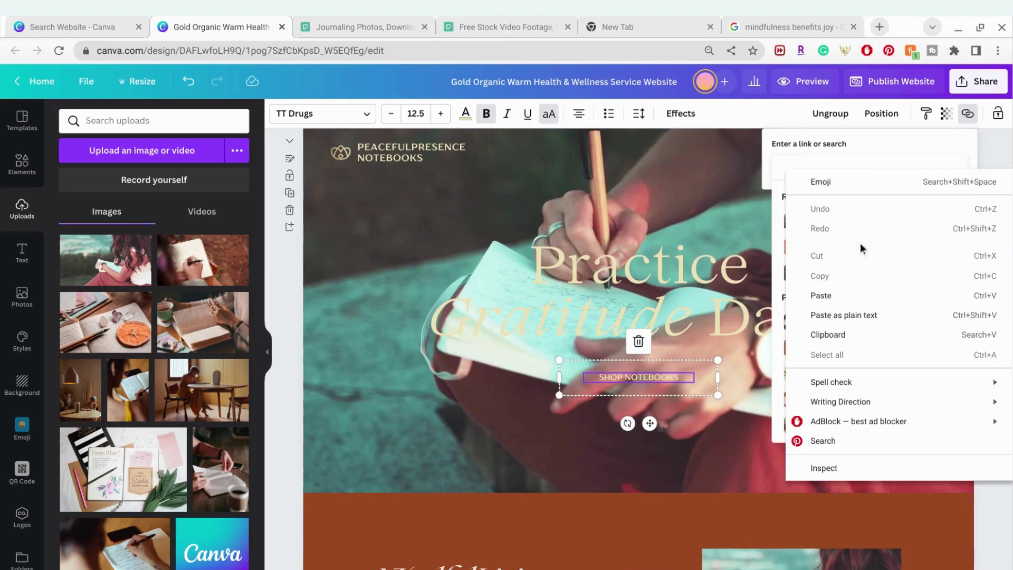
left_click(824, 295)
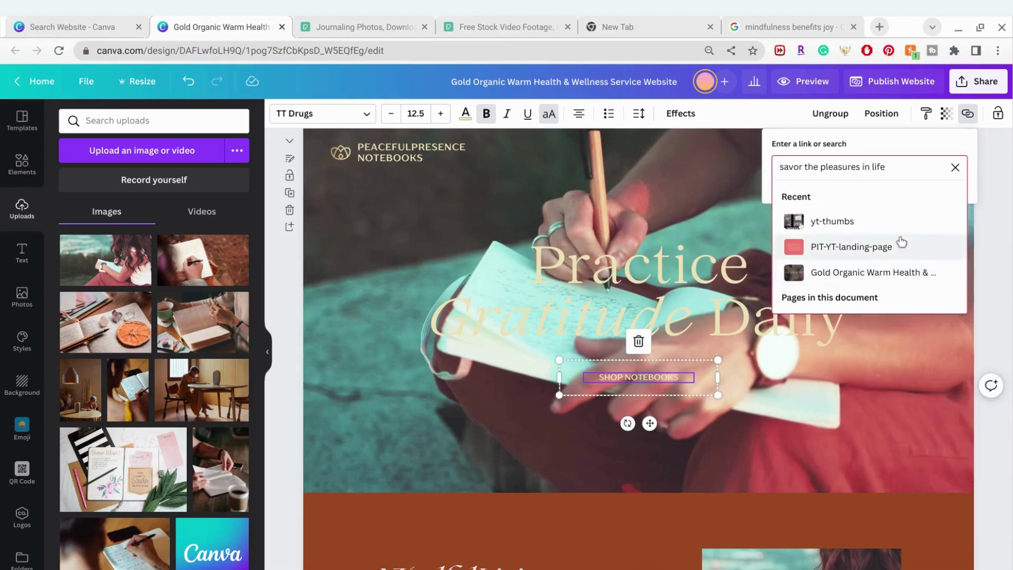
key("ctrl+a")
key("BackSpace")
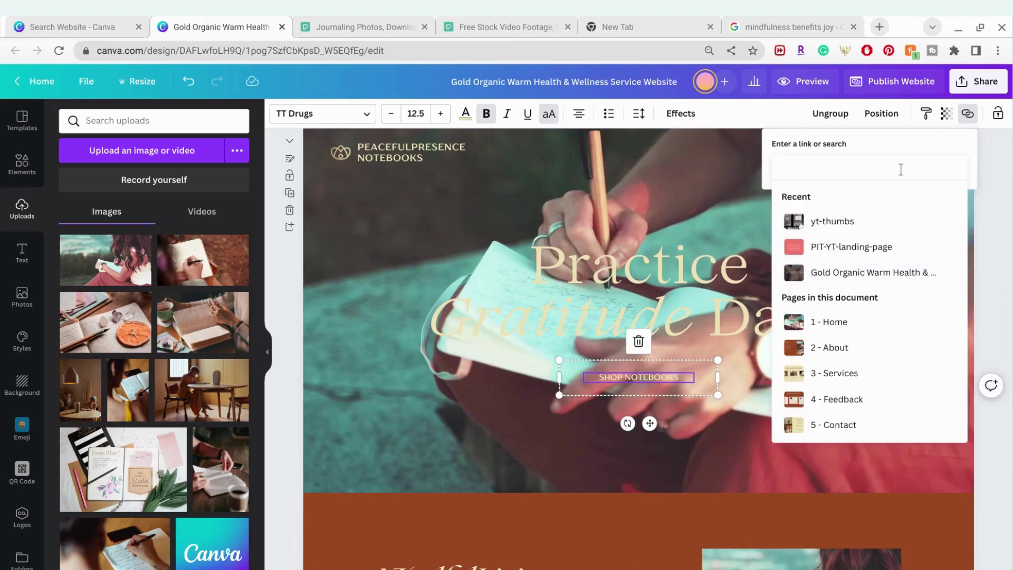
type("ama")
type(".com")
key("Return")
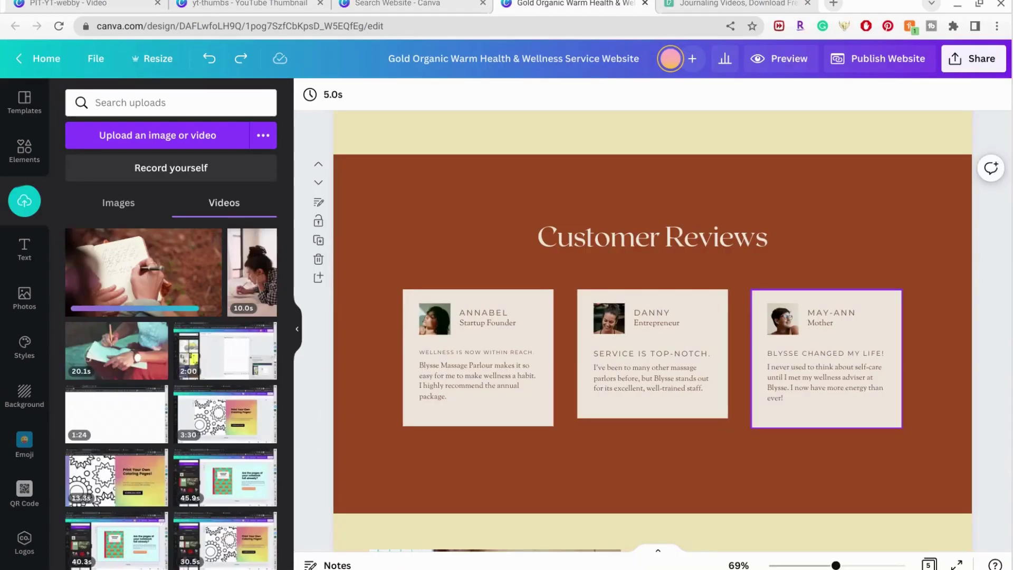
Move the Customer Reviews page up one place and view all five pages in grid view
left_click(437, 228)
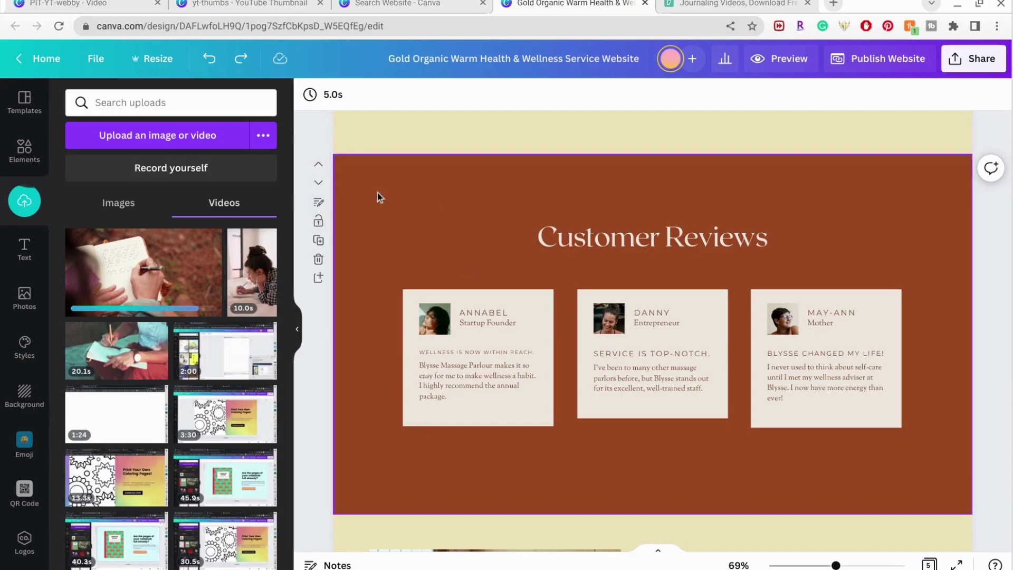
left_click(320, 169)
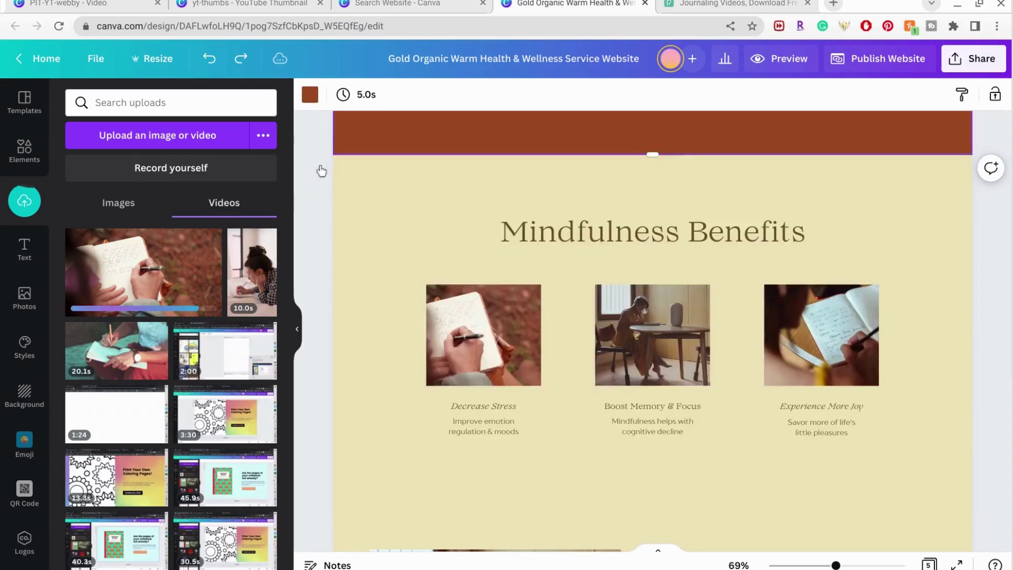
left_click(680, 389)
left_click(679, 460)
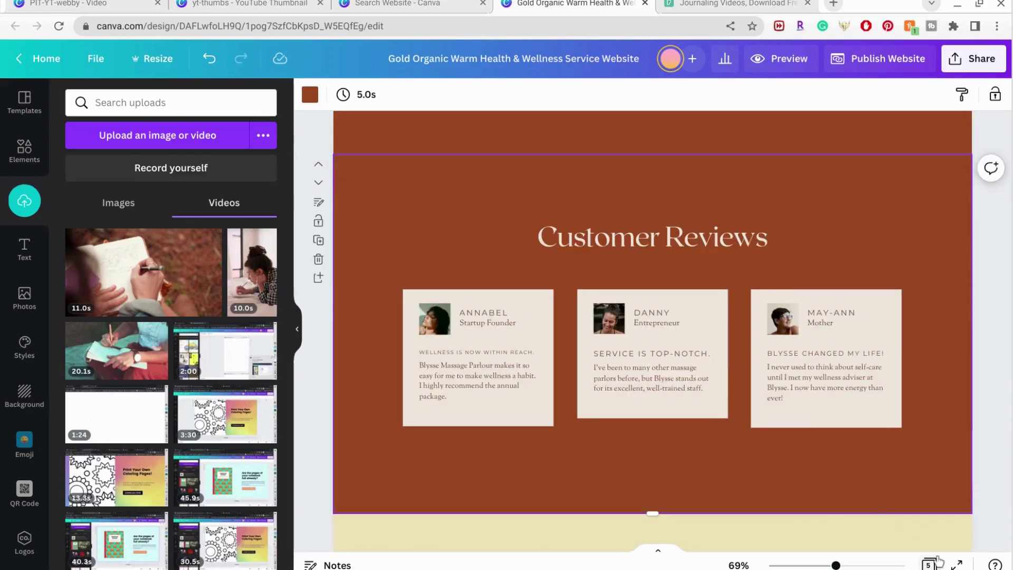
left_click(929, 563)
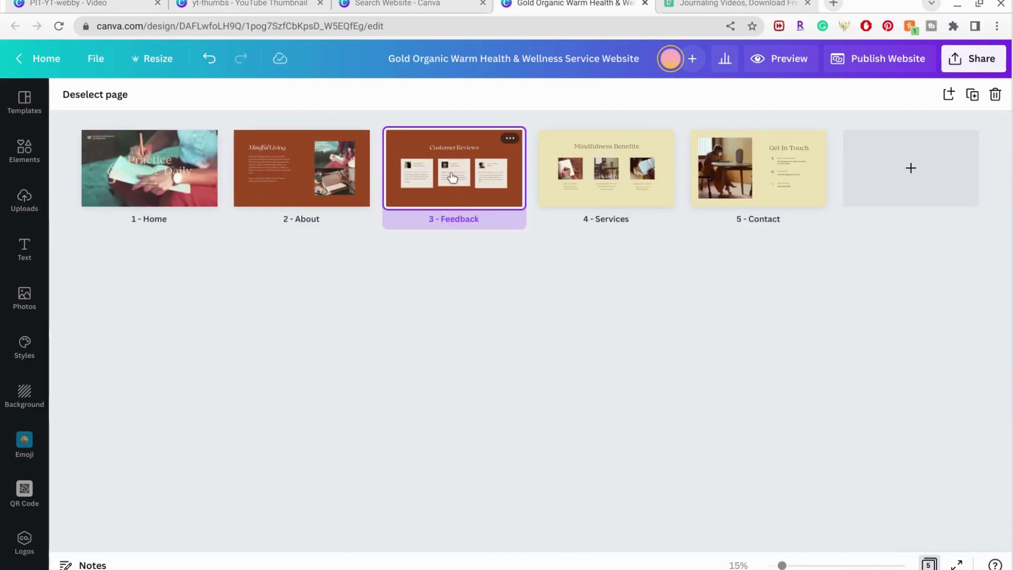
Drag the Feedback page after Services in grid view and reopen it for editing
left_click_drag(453, 178, 679, 187)
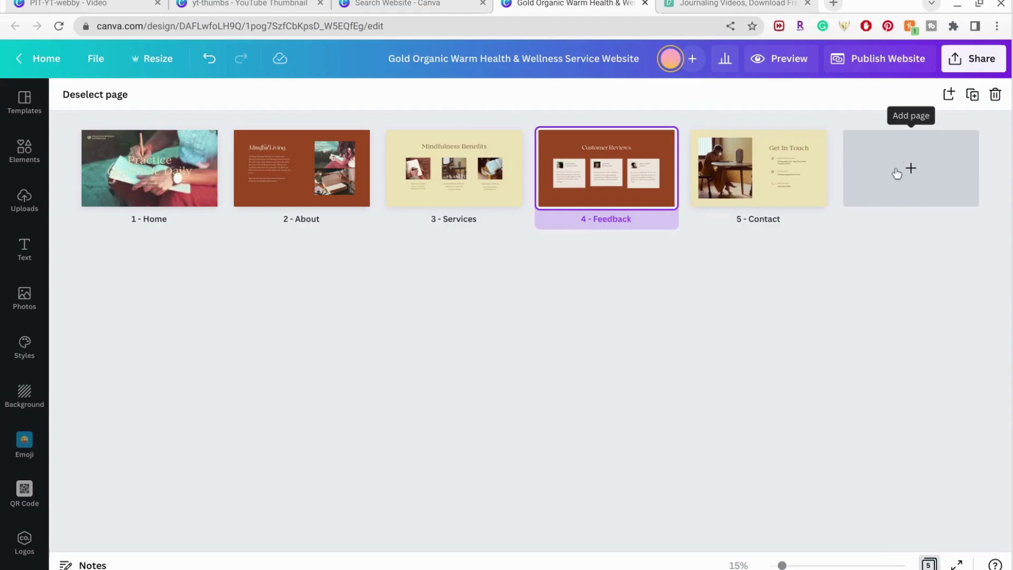
right_click(741, 164)
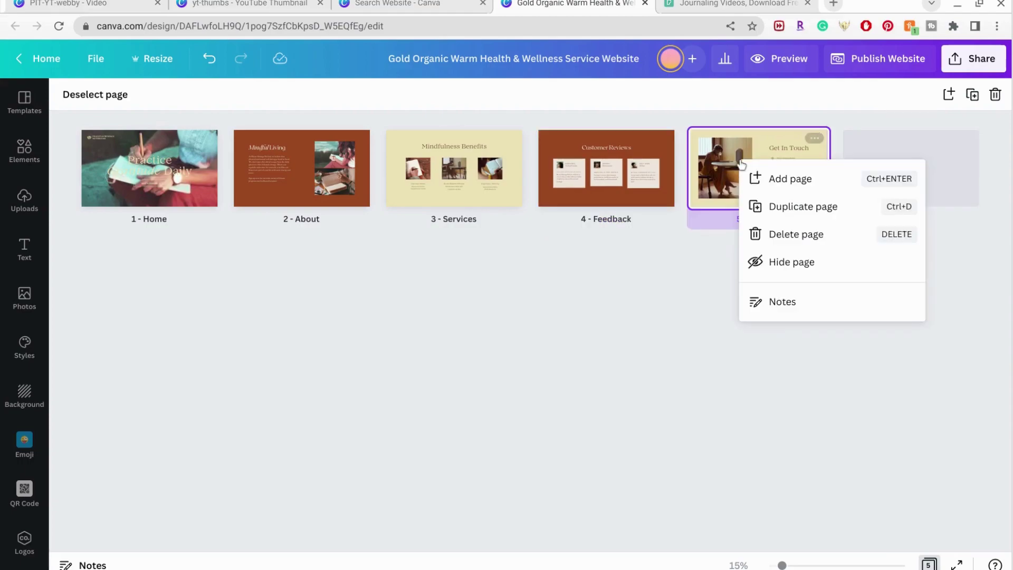
left_click(703, 440)
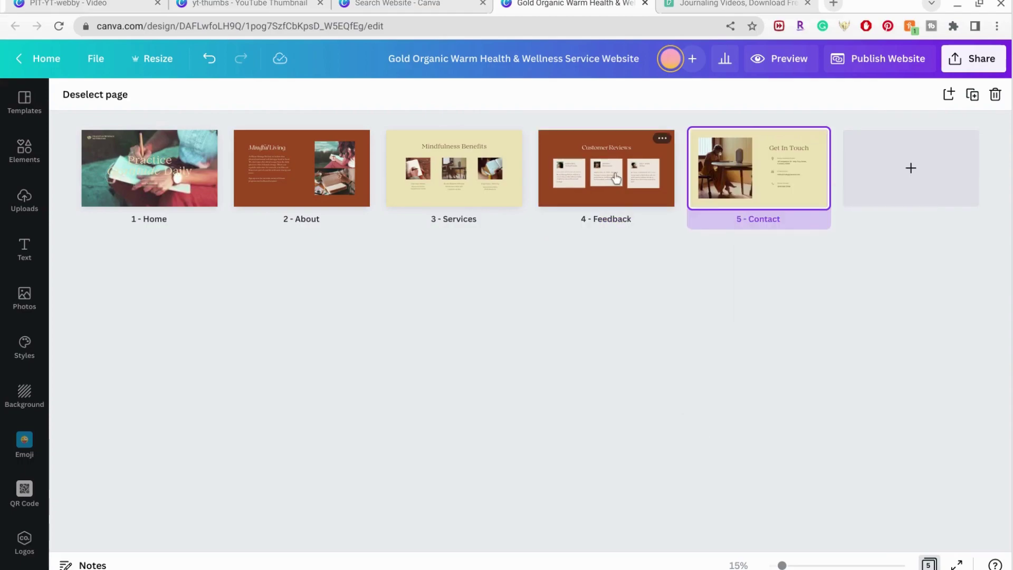
left_click(616, 177)
left_click(930, 564)
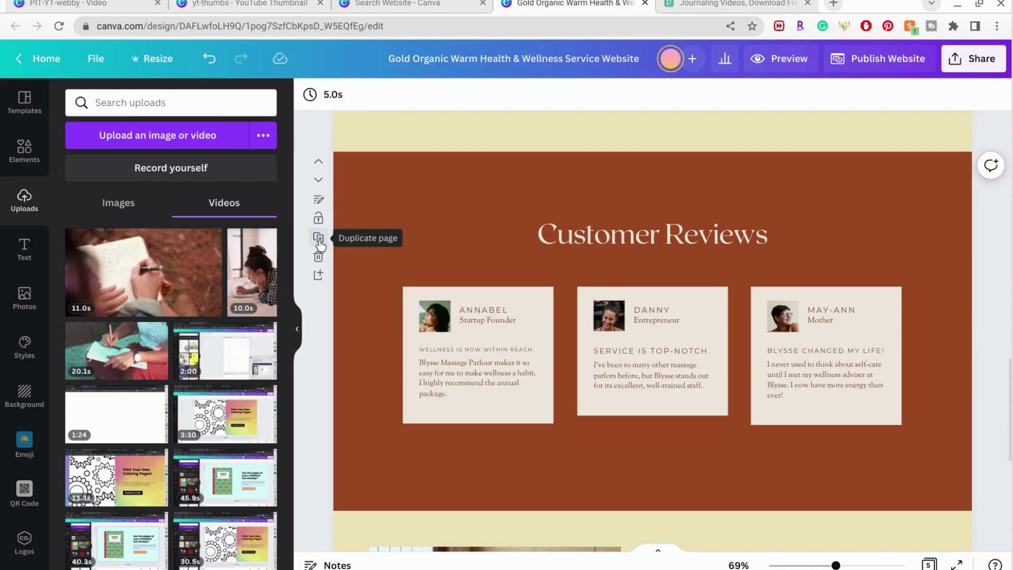
Add a blank page and place the 11-second notebook-writing video, enlarged to cover it
left_click(320, 278)
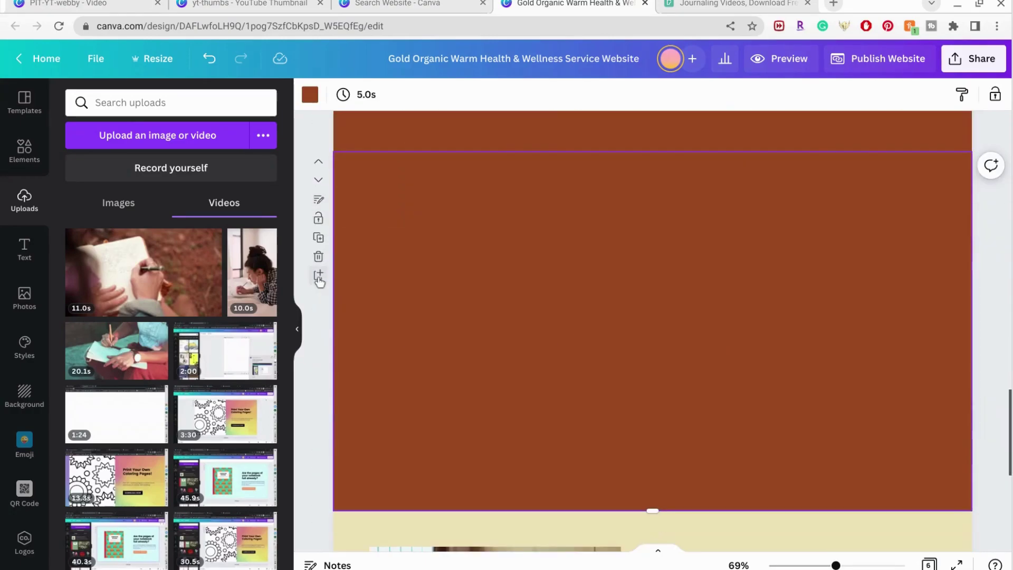
left_click(187, 276)
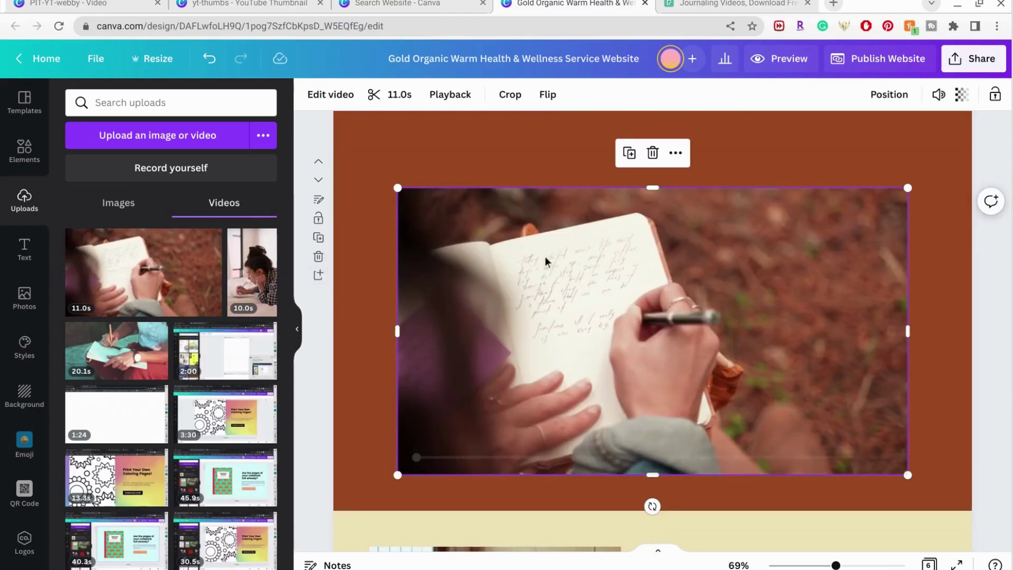
left_click_drag(535, 247, 478, 220)
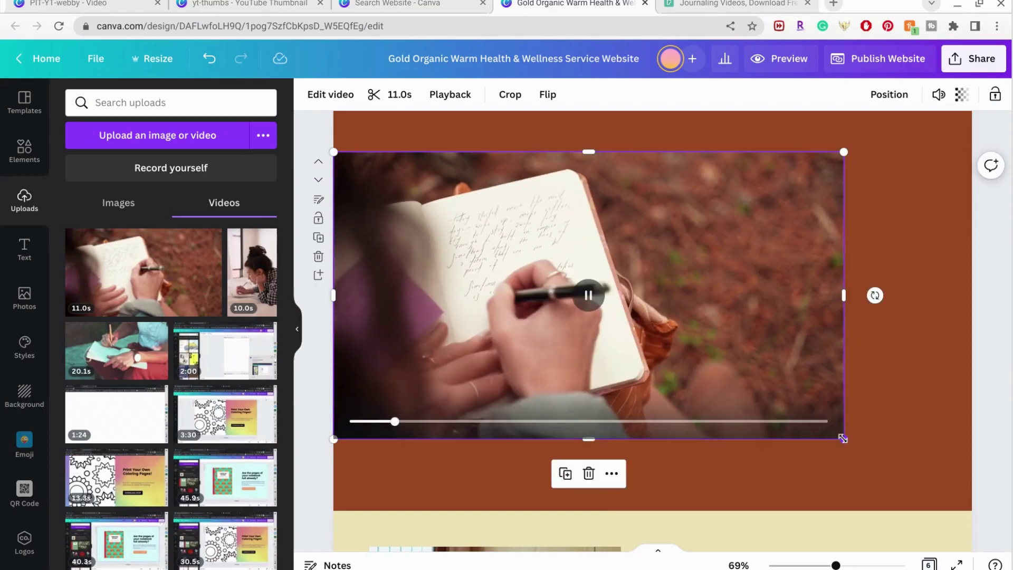
mouse_move(846, 440)
left_mouse_down()
mouse_move(973, 481)
mouse_move(976, 511)
left_mouse_up()
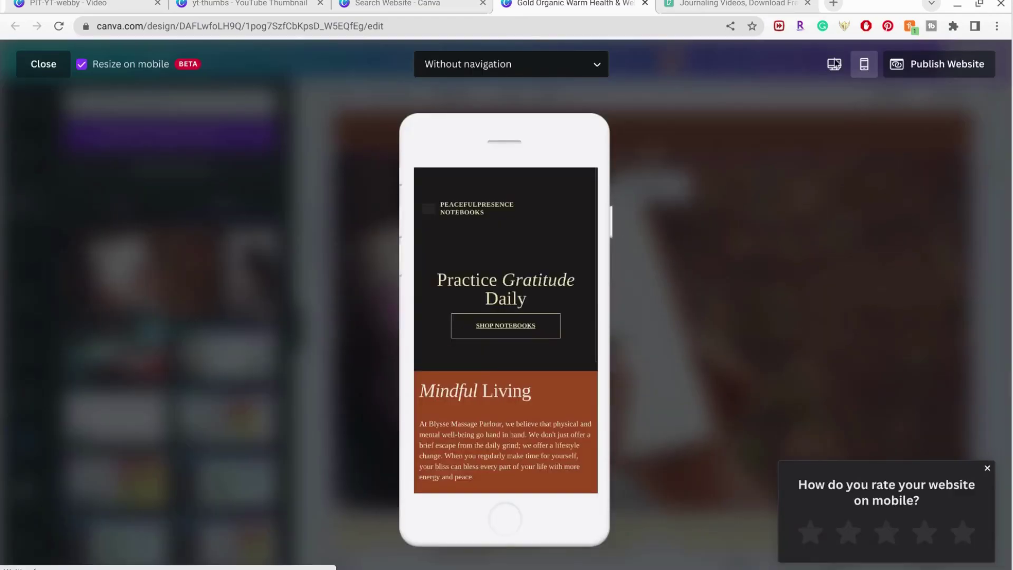
Switch the website preview to the desktop layout
left_click(834, 64)
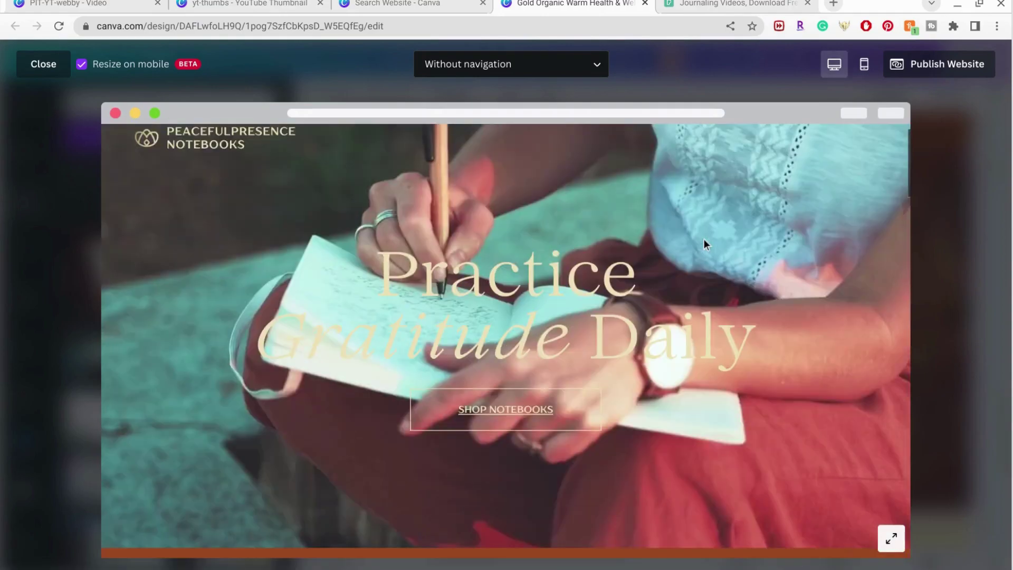
scroll(704, 239, "down", 3)
scroll(703, 239, "down", 3)
scroll(704, 239, "down", 3)
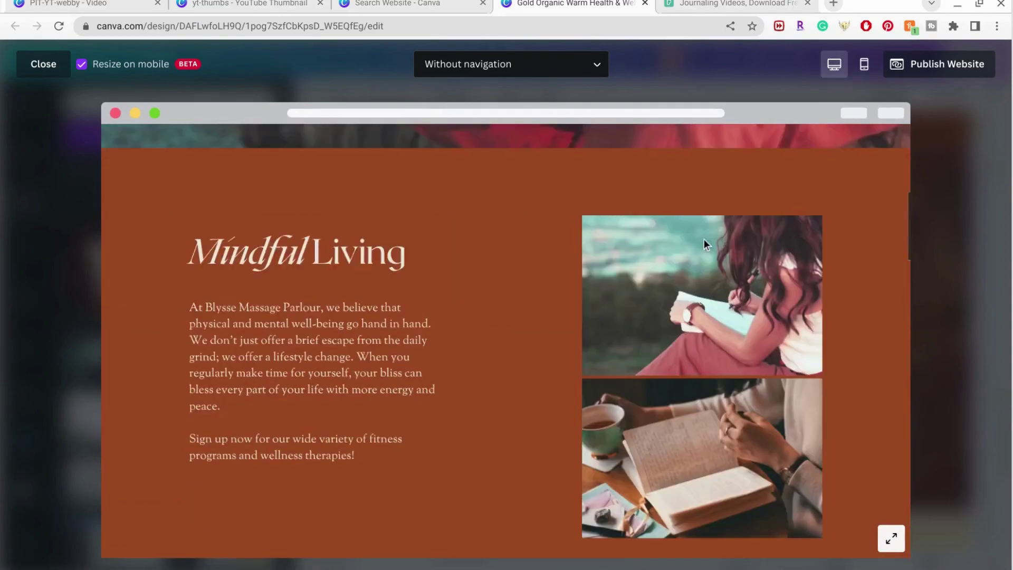
scroll(704, 240, "down", 3)
scroll(703, 240, "down", 3)
scroll(704, 239, "down", 3)
scroll(703, 239, "down", 3)
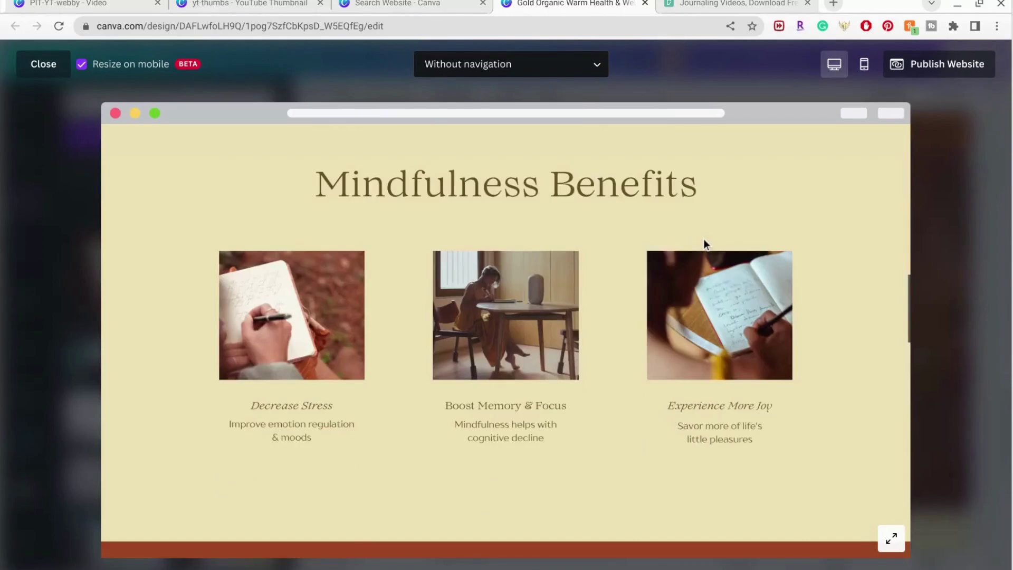
scroll(704, 239, "down", 3)
scroll(704, 239, "down", 3)
scroll(704, 240, "down", 3)
scroll(704, 239, "down", 3)
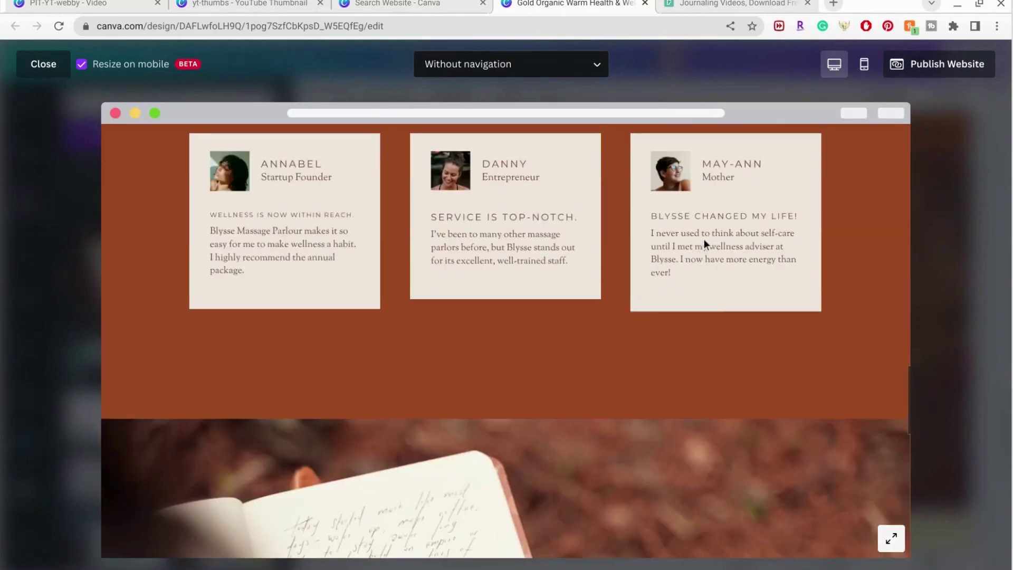
scroll(704, 239, "down", 3)
scroll(704, 239, "down", 3)
scroll(703, 240, "down", 3)
scroll(704, 239, "down", 3)
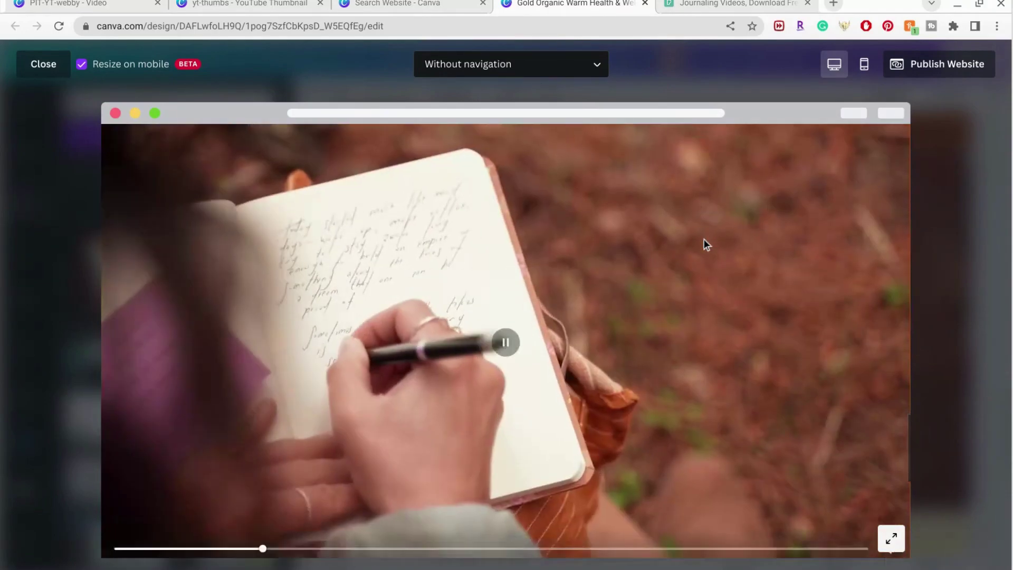
scroll(703, 239, "down", 3)
scroll(704, 239, "down", 3)
scroll(704, 239, "down", 3)
scroll(704, 239, "down", 3)
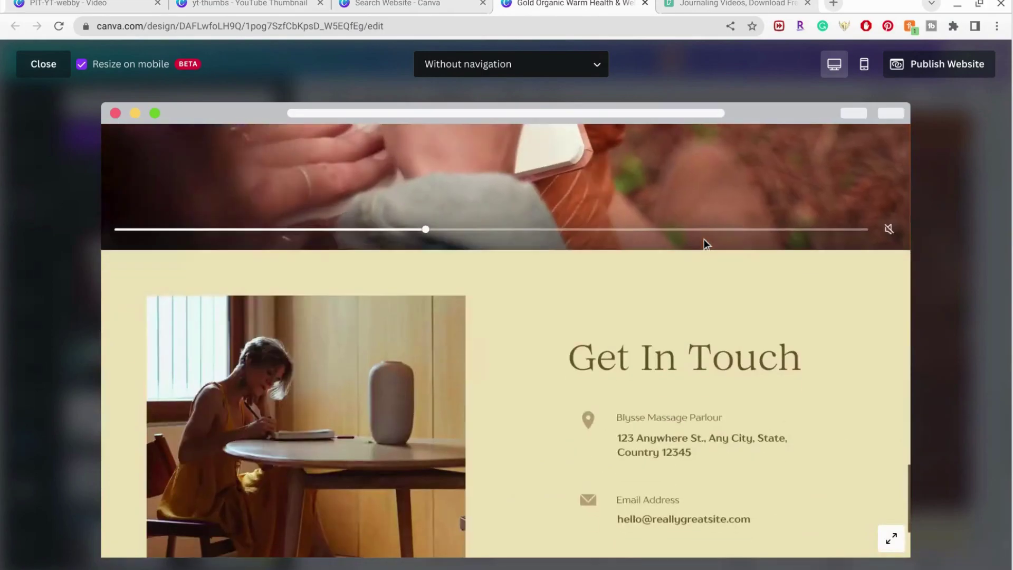
scroll(703, 239, "down", 3)
scroll(704, 240, "down", 2)
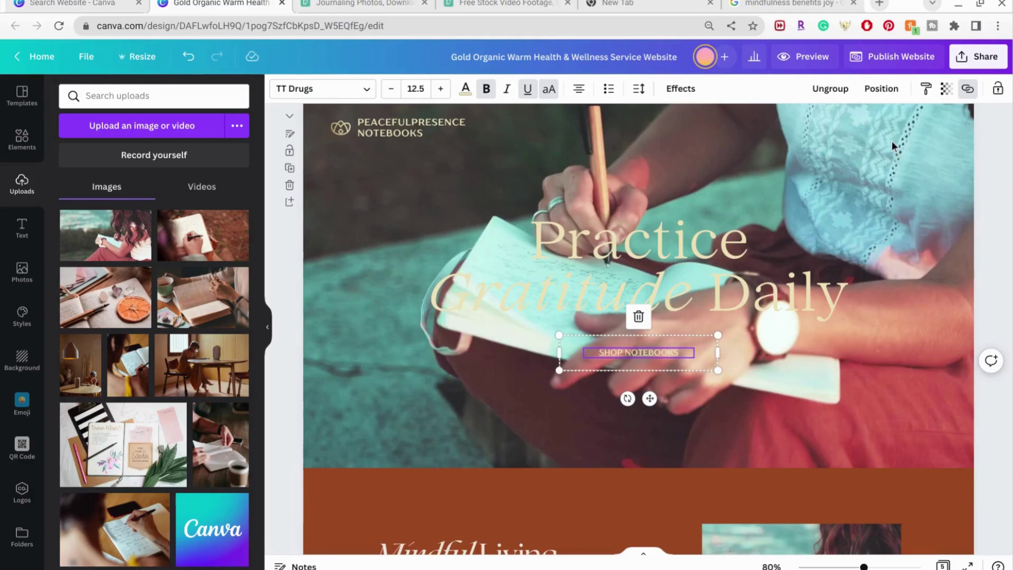
left_click(811, 60)
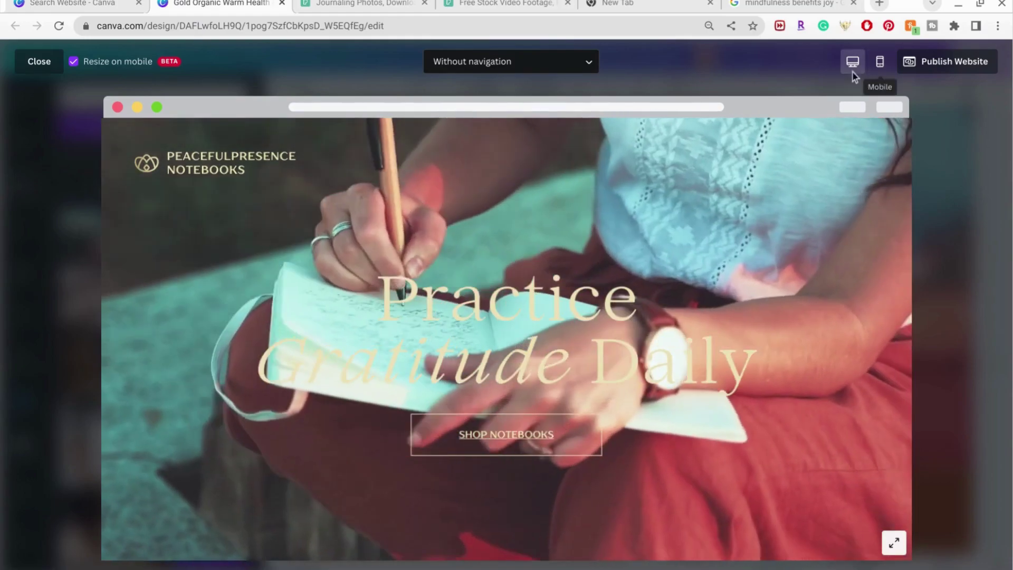
scroll(777, 199, "down", 2)
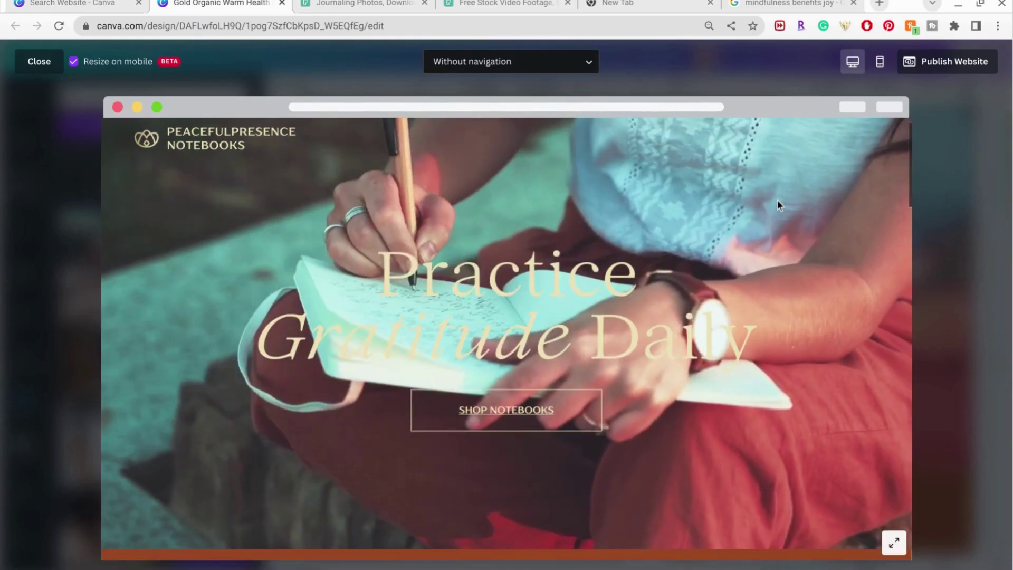
scroll(777, 205, "down", 3)
scroll(777, 204, "down", 3)
scroll(777, 204, "down", 3)
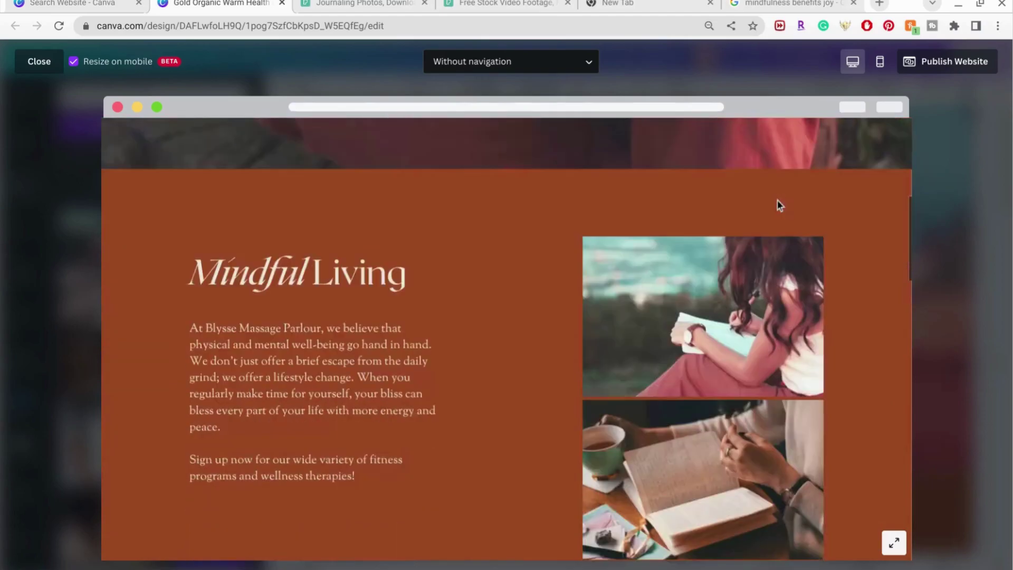
scroll(778, 205, "down", 2)
scroll(777, 204, "down", 2)
scroll(778, 204, "down", 2)
scroll(777, 204, "down", 2)
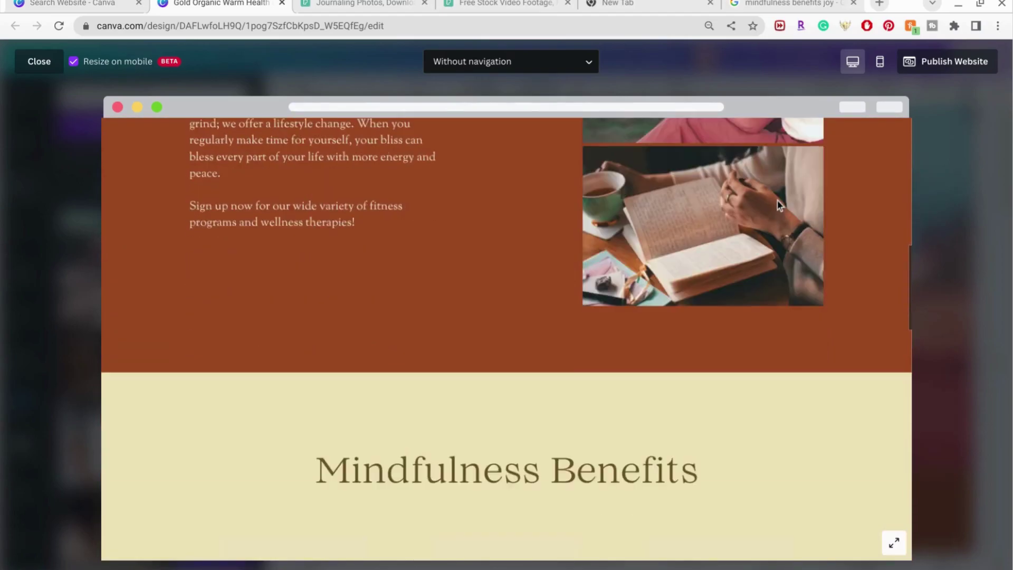
scroll(778, 205, "down", 2)
scroll(778, 205, "down", 2)
scroll(777, 204, "down", 2)
scroll(777, 205, "down", 2)
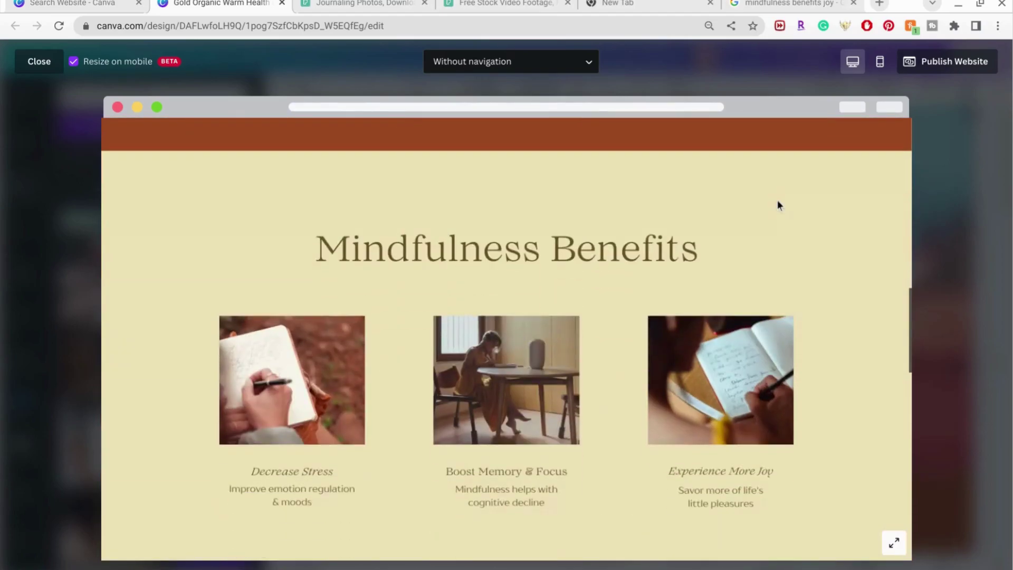
scroll(777, 205, "down", 2)
scroll(777, 204, "down", 2)
scroll(777, 204, "down", 2)
scroll(778, 205, "down", 2)
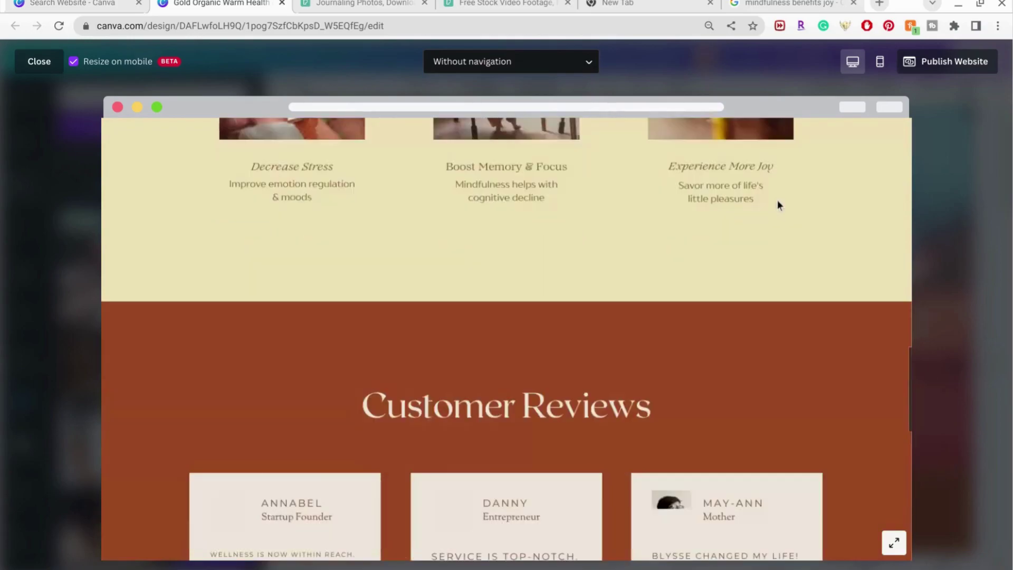
scroll(778, 204, "down", 1)
scroll(777, 204, "down", 2)
scroll(777, 204, "down", 2)
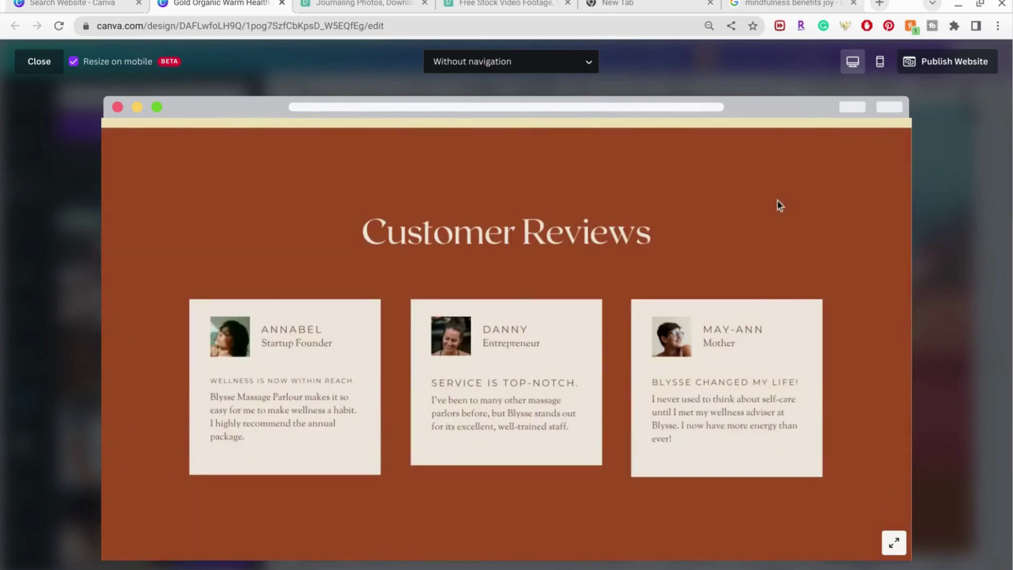
scroll(778, 205, "down", 2)
scroll(778, 204, "down", 3)
scroll(778, 204, "down", 3)
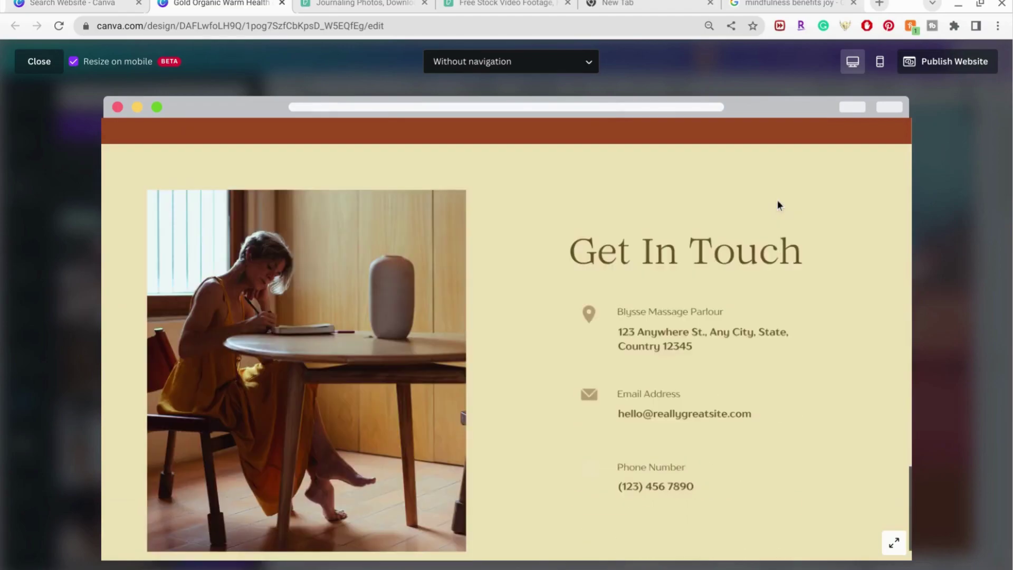
scroll(777, 205, "down", 1)
scroll(778, 205, "up", 2)
scroll(777, 204, "up", 2)
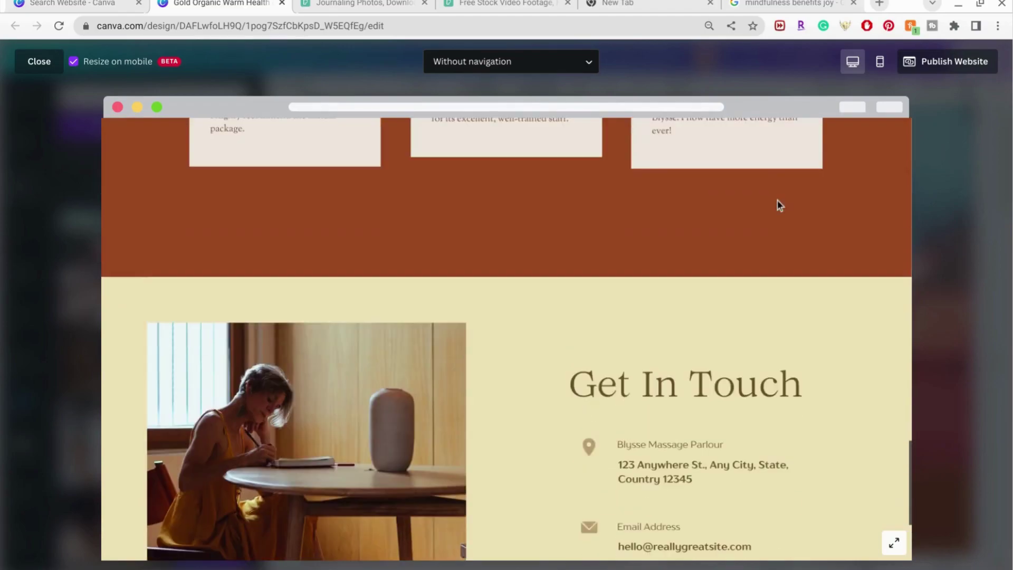
scroll(778, 204, "up", 3)
scroll(777, 204, "up", 2)
scroll(777, 204, "up", 3)
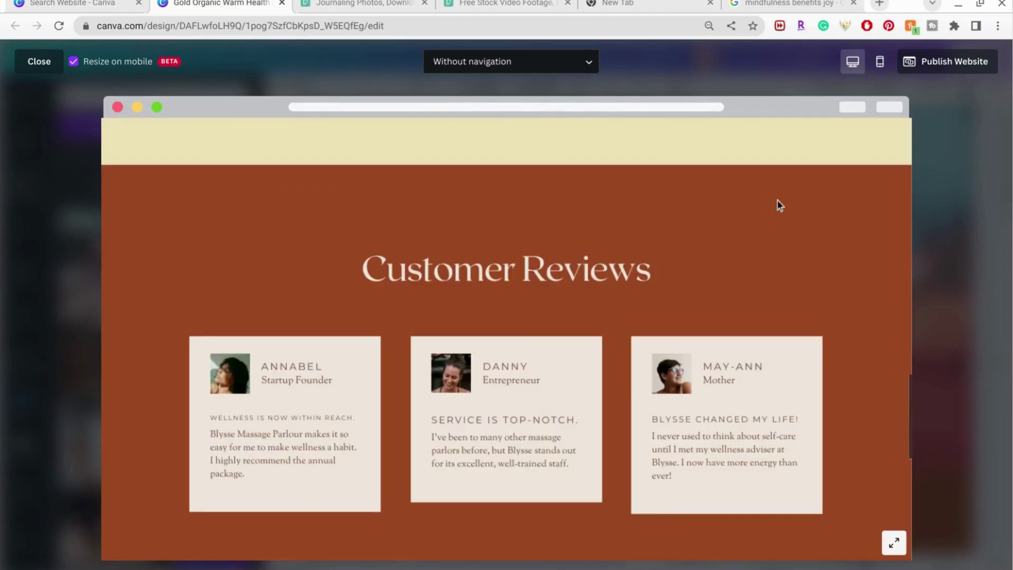
scroll(777, 204, "up", 3)
scroll(777, 204, "up", 3)
scroll(777, 205, "up", 3)
scroll(777, 204, "up", 3)
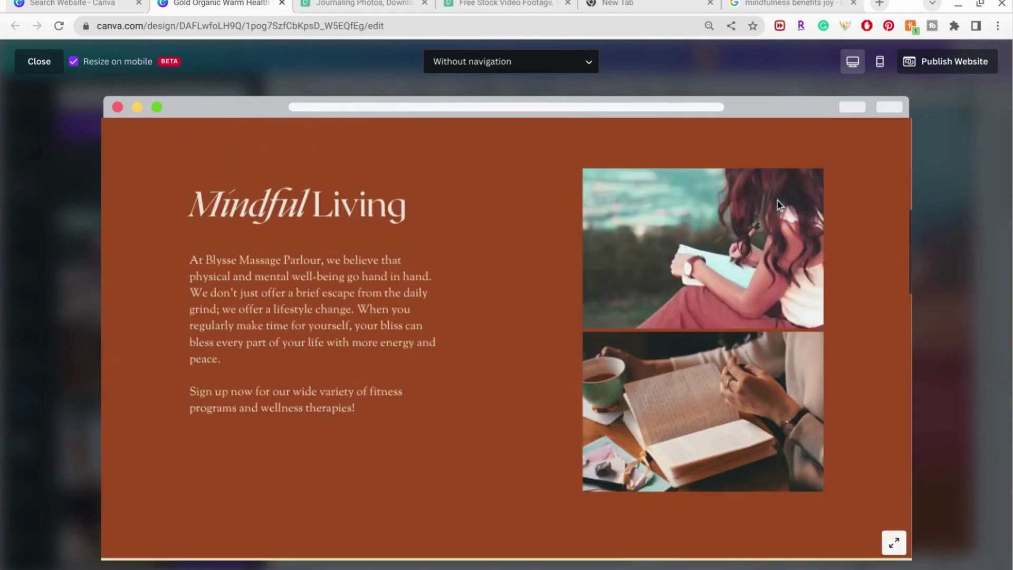
scroll(777, 204, "up", 2)
scroll(777, 205, "up", 3)
scroll(777, 205, "up", 2)
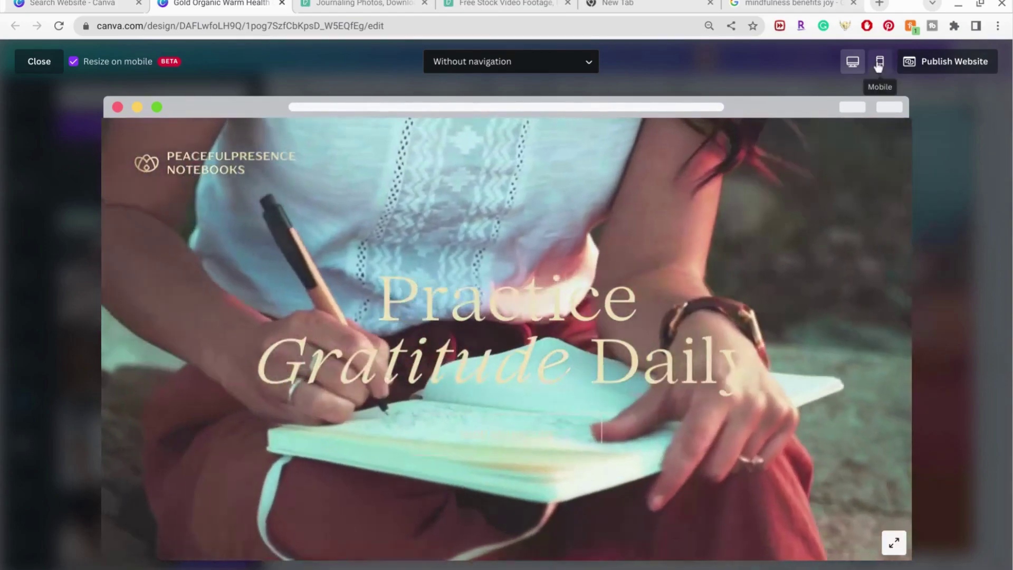
Switch the website preview to the phone-sized mobile layout
left_click(879, 62)
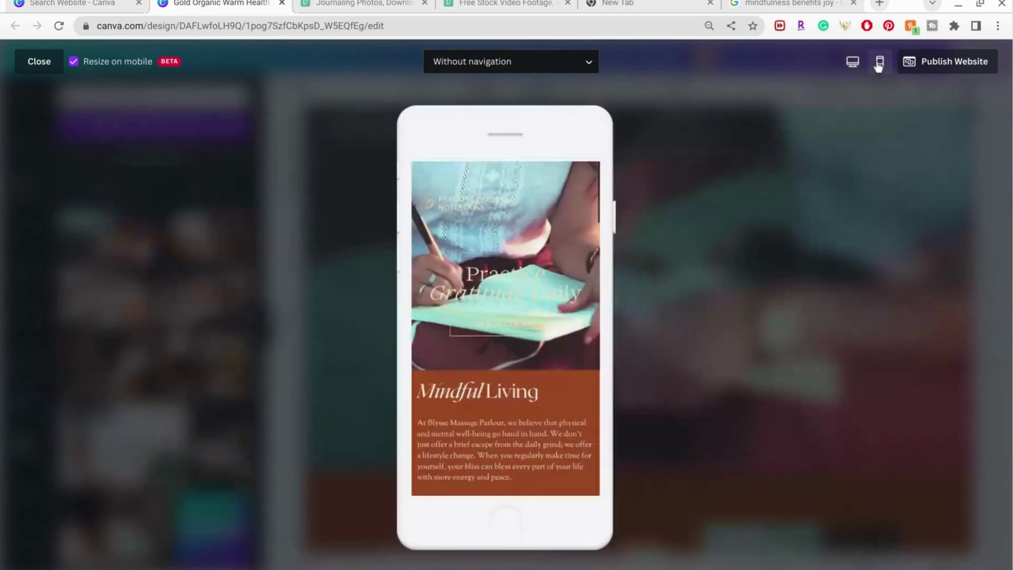
scroll(571, 217, "down", 2)
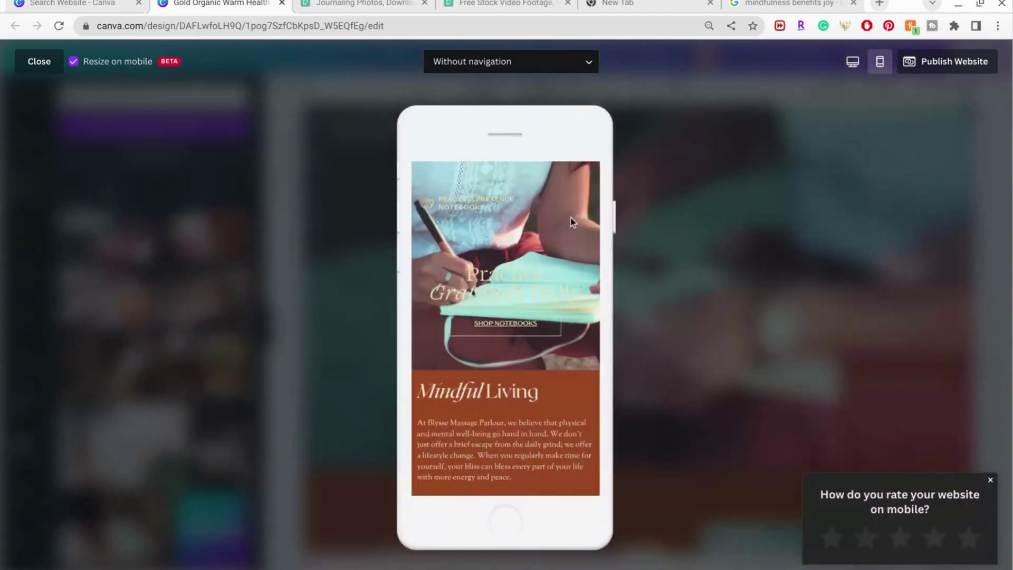
scroll(571, 218, "down", 2)
scroll(571, 218, "down", 2)
scroll(571, 221, "down", 2)
scroll(571, 221, "down", 2)
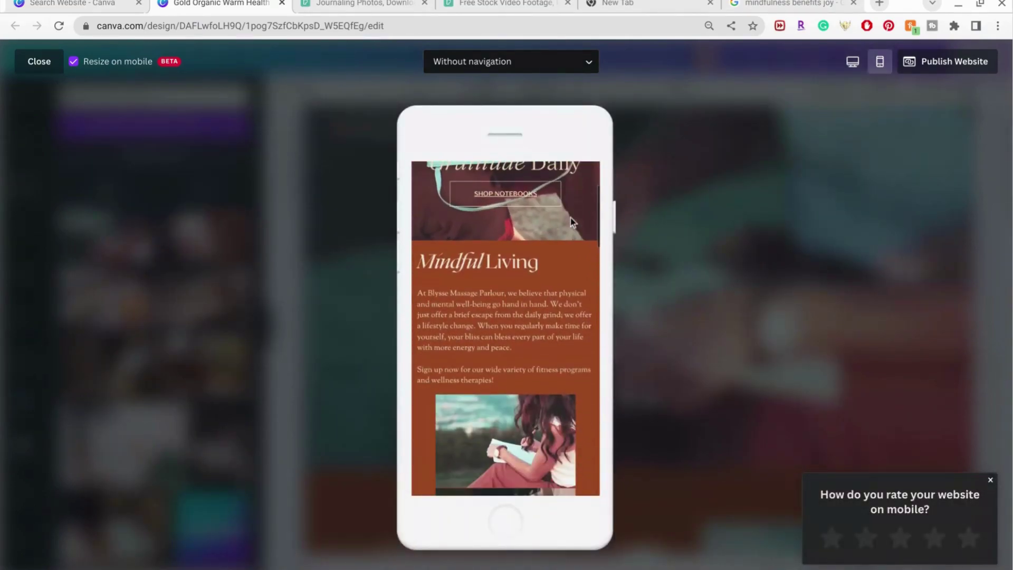
scroll(570, 221, "down", 2)
scroll(571, 221, "down", 2)
scroll(570, 218, "down", 2)
scroll(571, 217, "down", 2)
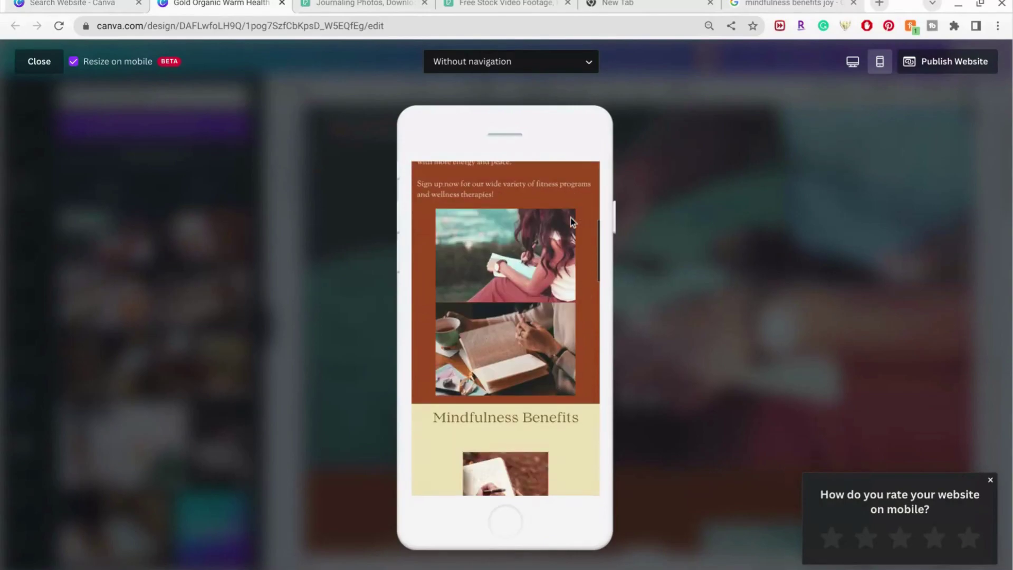
scroll(571, 217, "down", 2)
scroll(571, 218, "down", 2)
scroll(570, 216, "down", 2)
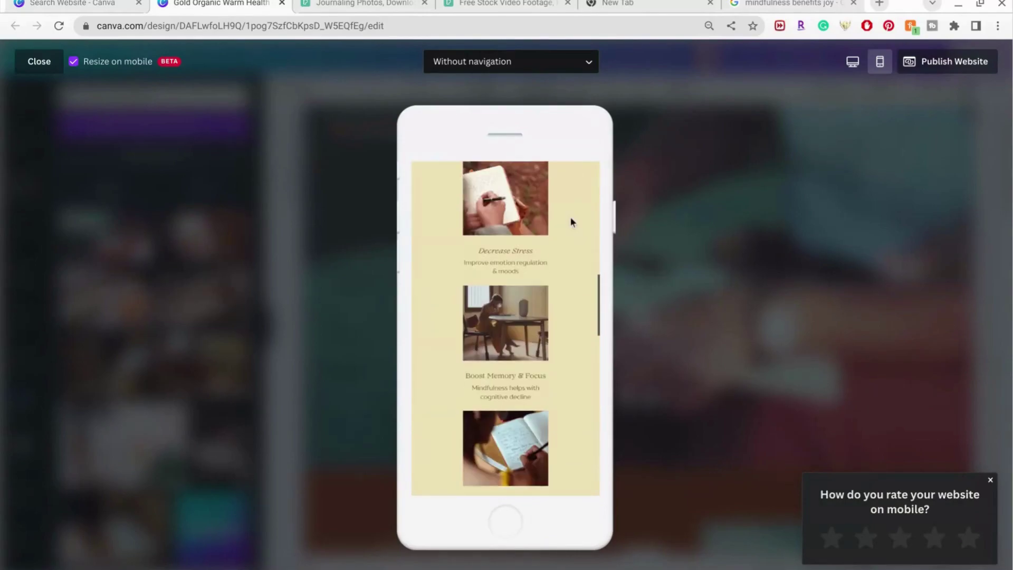
scroll(570, 216, "down", 2)
scroll(570, 216, "down", 2)
scroll(570, 217, "down", 2)
scroll(570, 216, "down", 2)
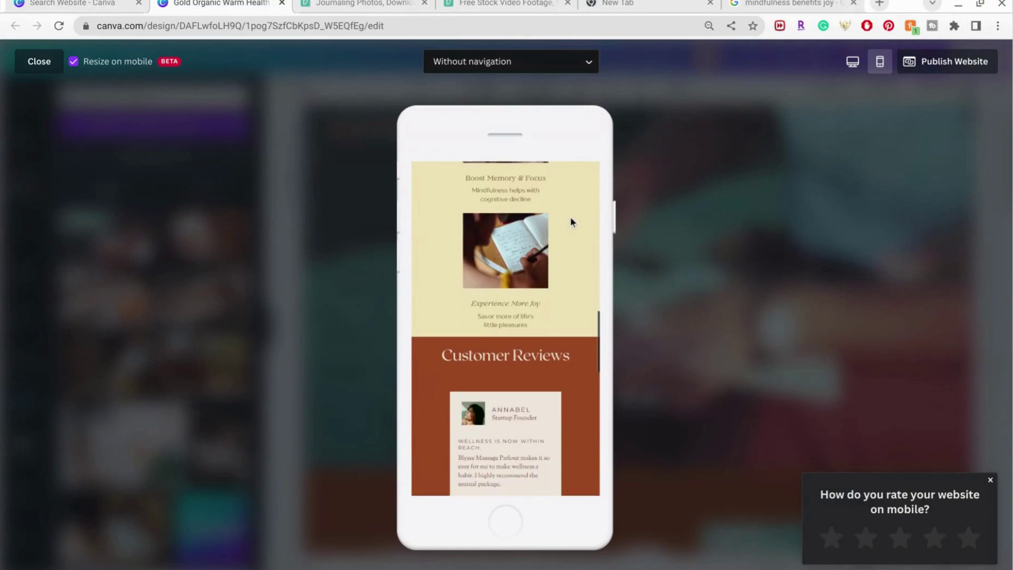
scroll(571, 216, "down", 2)
scroll(570, 216, "down", 2)
scroll(570, 216, "down", 2)
scroll(570, 216, "down", 2)
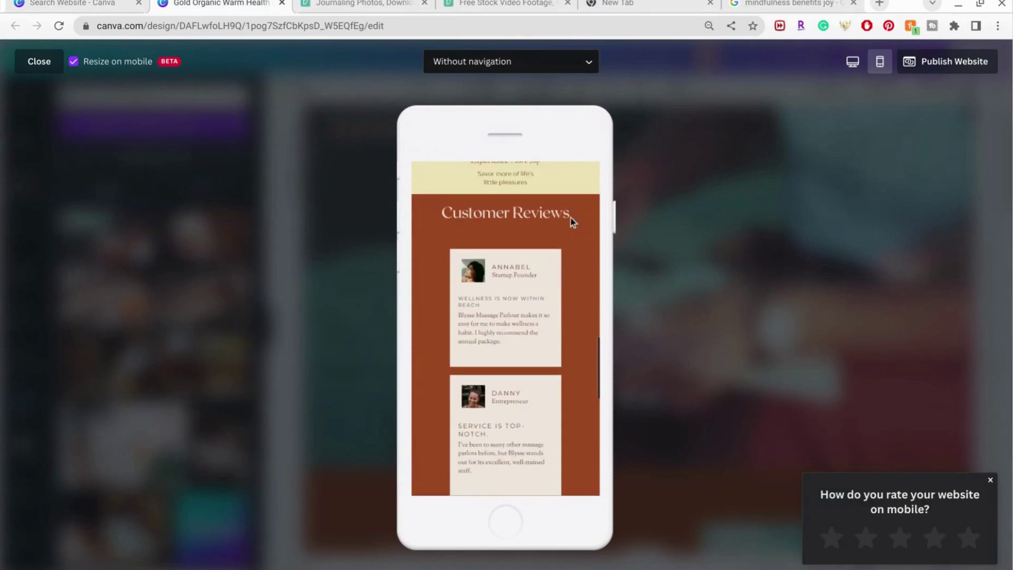
scroll(570, 217, "down", 2)
scroll(571, 218, "down", 2)
scroll(571, 218, "down", 2)
scroll(571, 218, "down", 2)
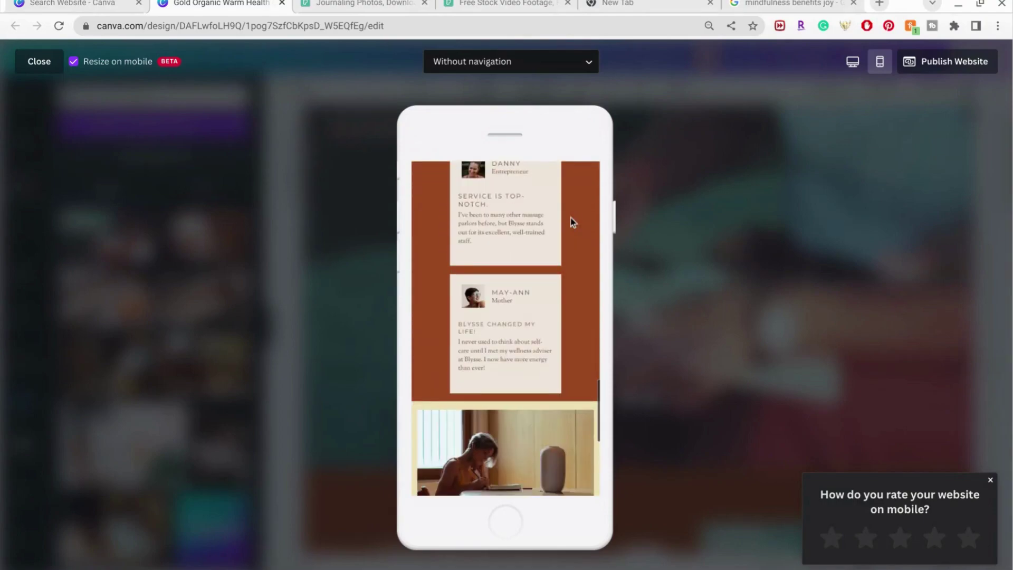
scroll(570, 218, "down", 2)
scroll(571, 218, "down", 2)
scroll(571, 218, "down", 2)
scroll(571, 217, "down", 2)
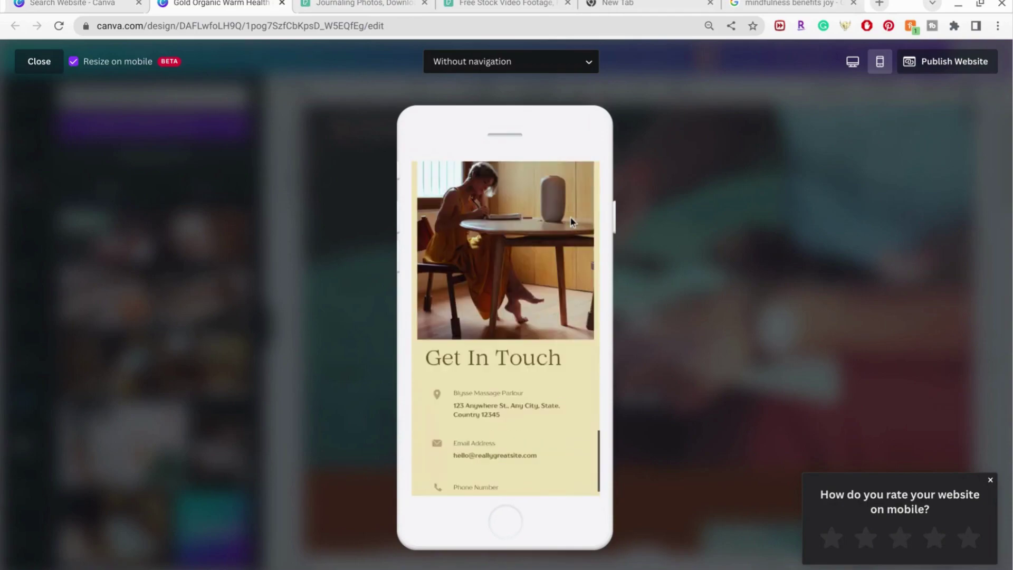
scroll(571, 218, "down", 1)
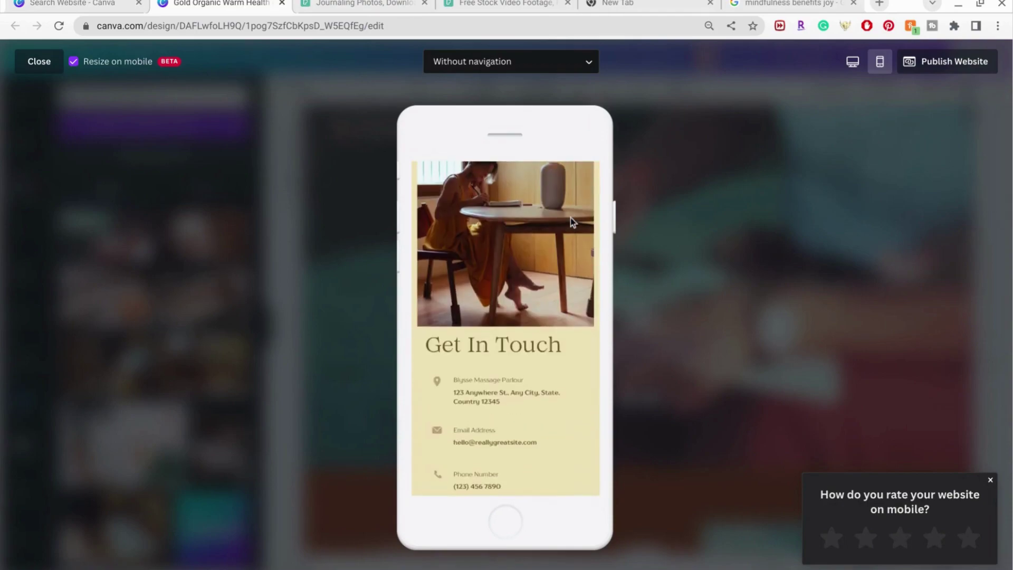
scroll(571, 217, "up", 5)
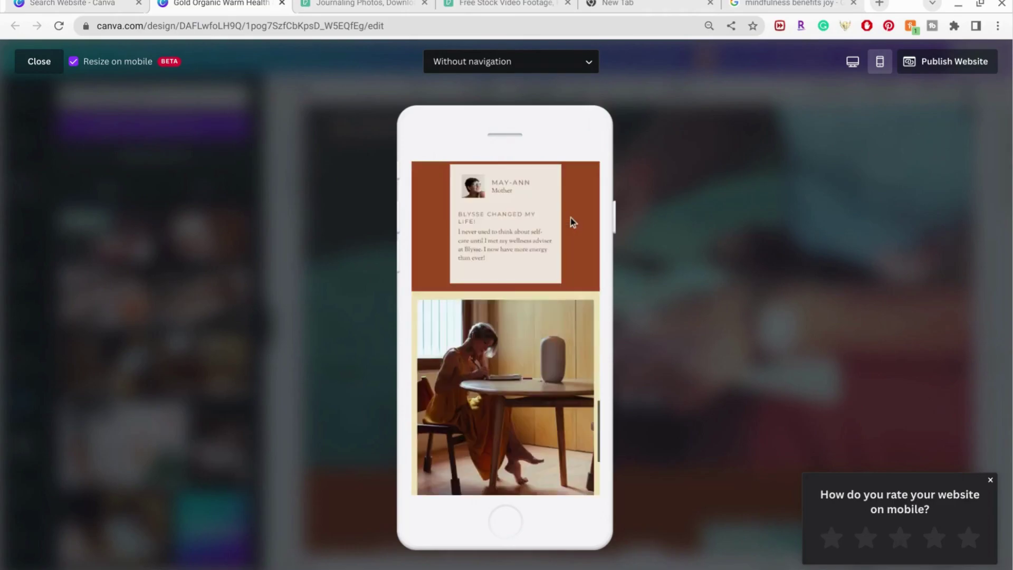
scroll(571, 218, "up", 5)
scroll(571, 218, "up", 5)
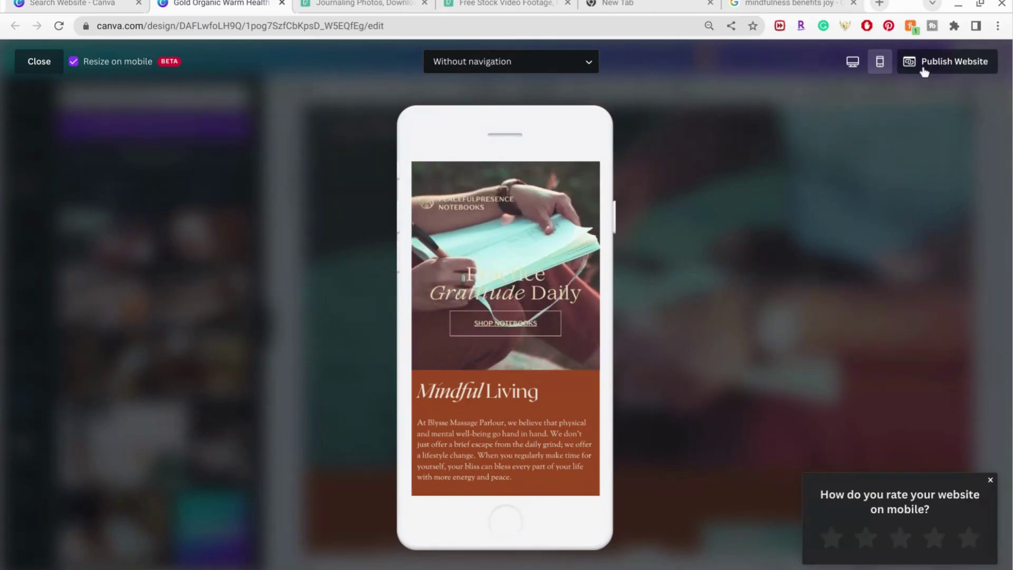
Leave the preview and open the Publish Website options
left_click(946, 60)
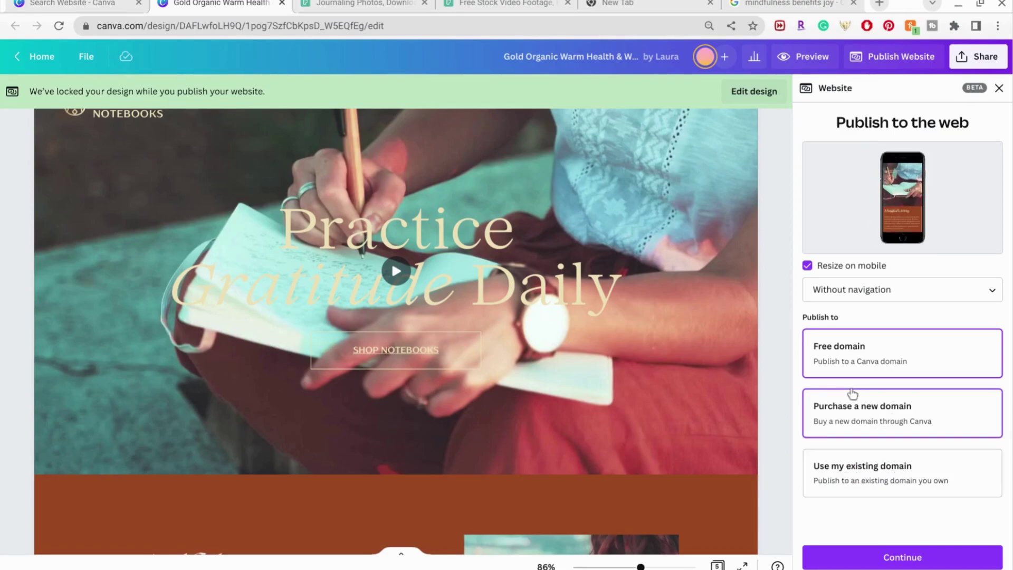
Choose the free domain, enter subdomain 'testsite-passinctemp', and continue to Review Settings
left_click(908, 554)
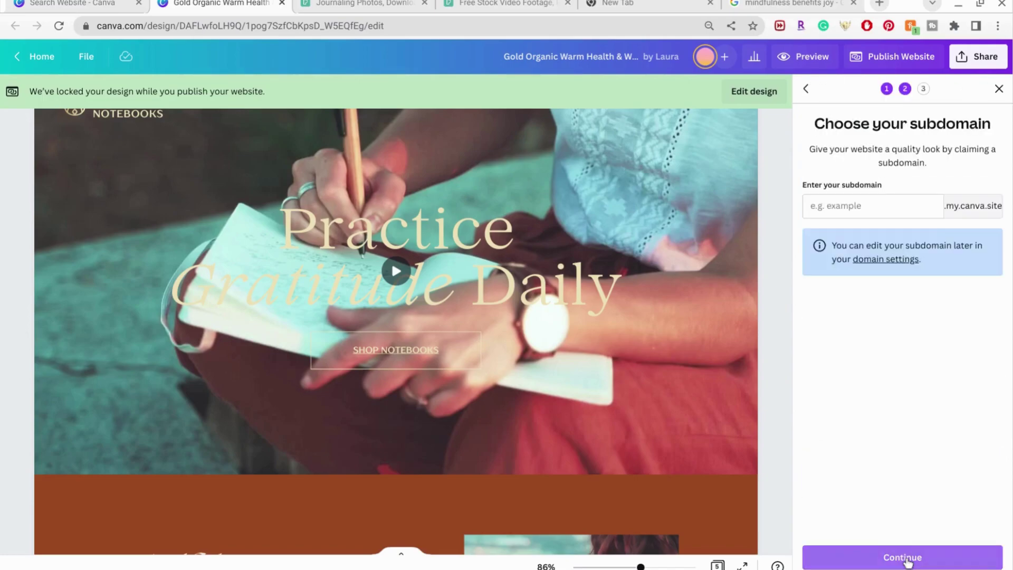
left_click(886, 208)
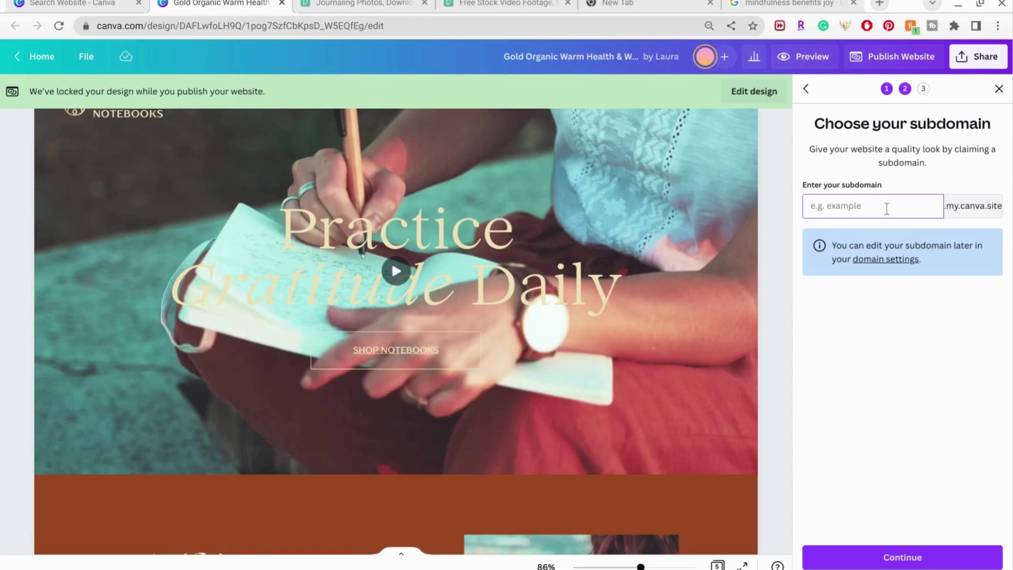
type("test")
left_click(902, 556)
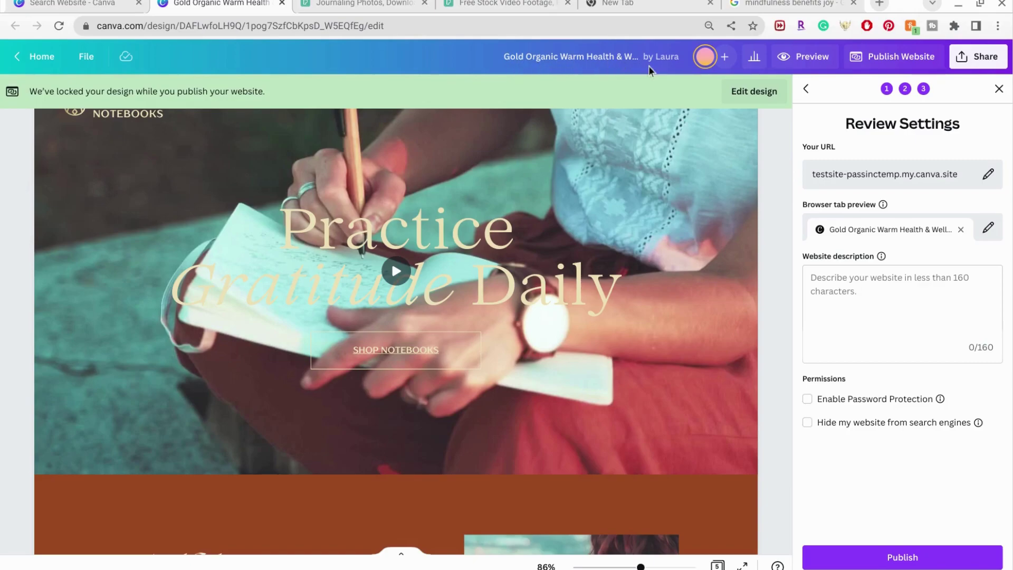
Replace the Review Settings browser tab preview title with 'PeacefulPresence Notebooks'
left_click(987, 229)
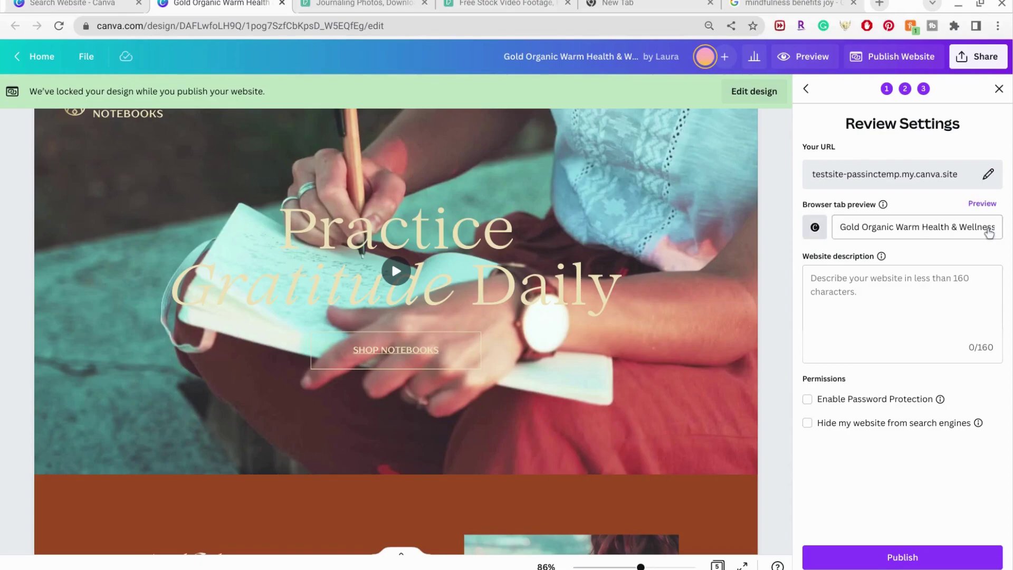
triple_click(942, 228)
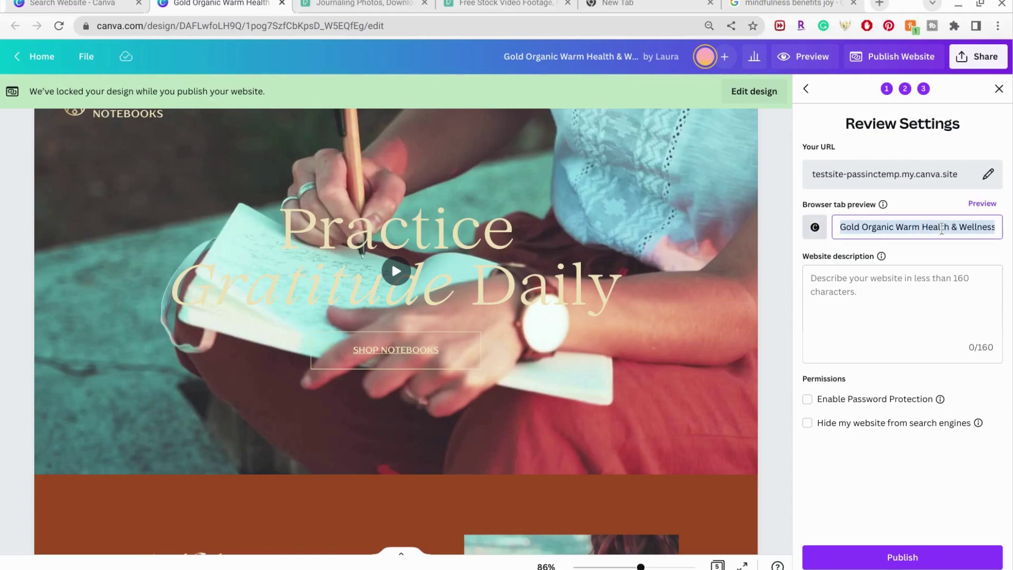
type("PeacefulPresence Notebooks")
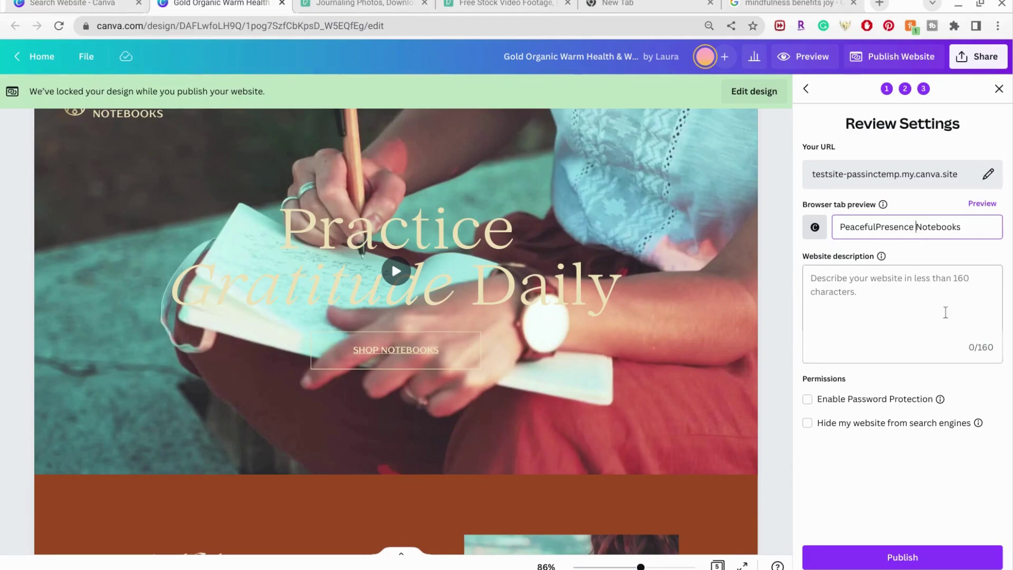
left_click(802, 255)
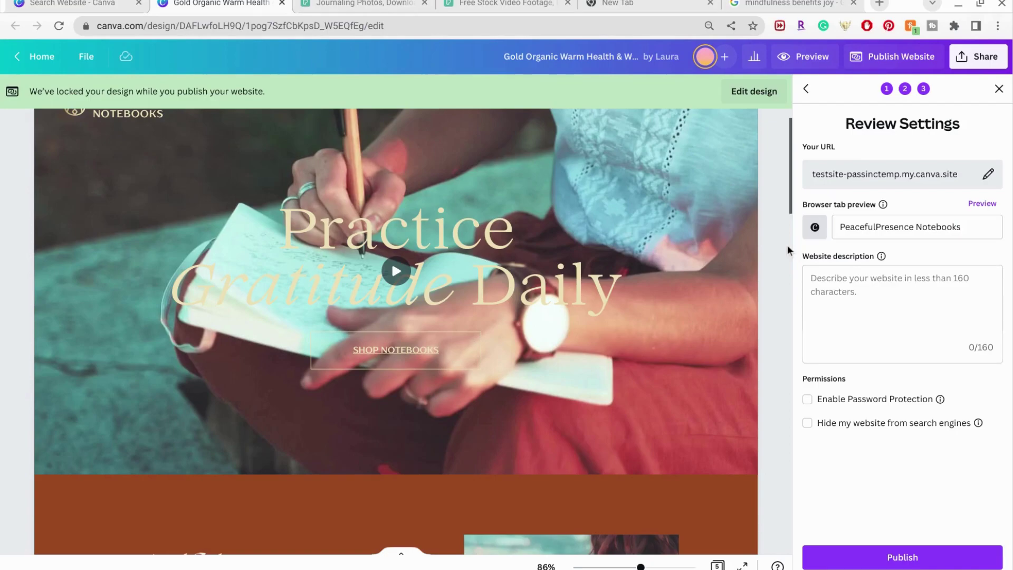